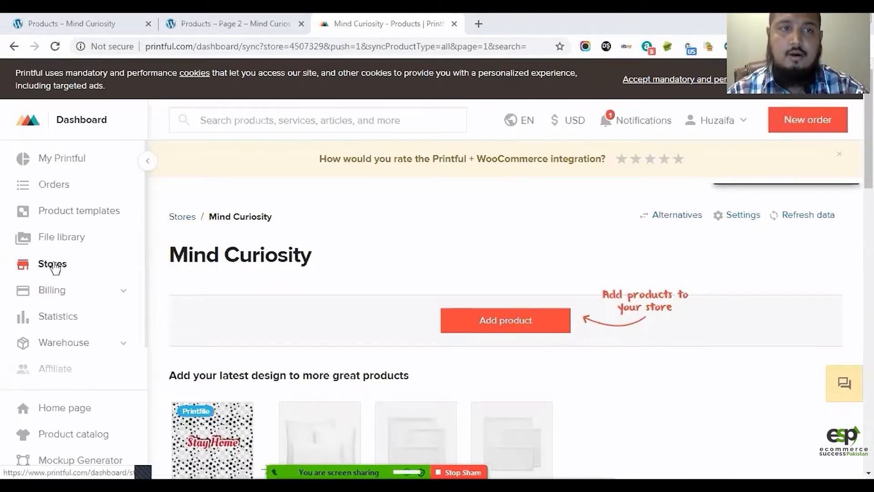
Start adding a new product to the Mind Curiosity store and open the Home & living department
{"action": "left_click", "coordinate": [468, 328]}
{"action": "scroll", "coordinate": [473, 257], "scroll_direction": "down", "scroll_amount": 8}
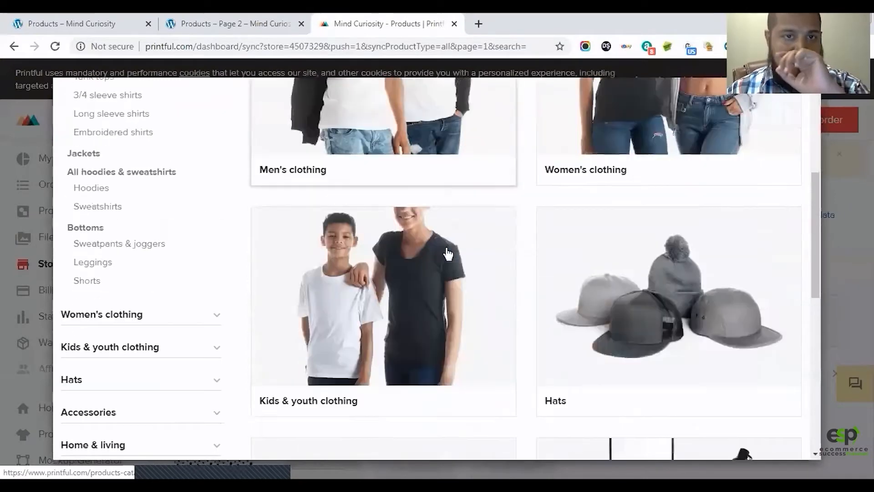
{"action": "scroll", "coordinate": [443, 197], "scroll_direction": "down", "scroll_amount": 3}
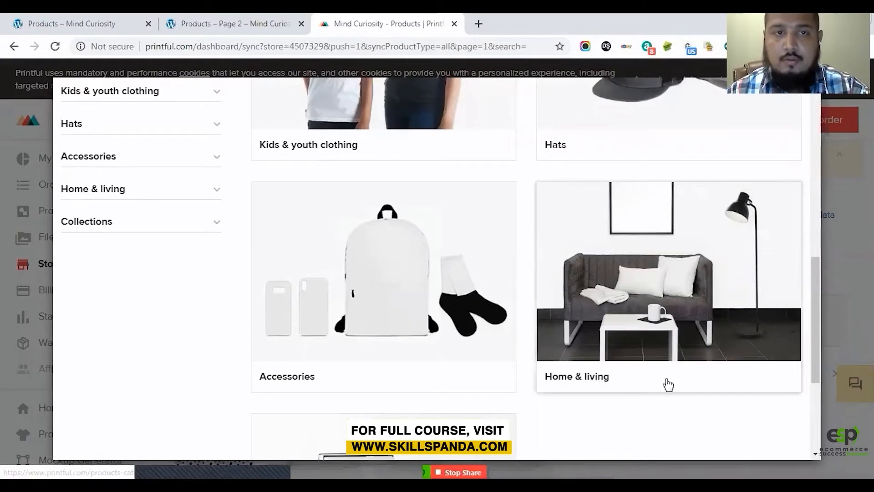
{"action": "left_click", "coordinate": [651, 311]}
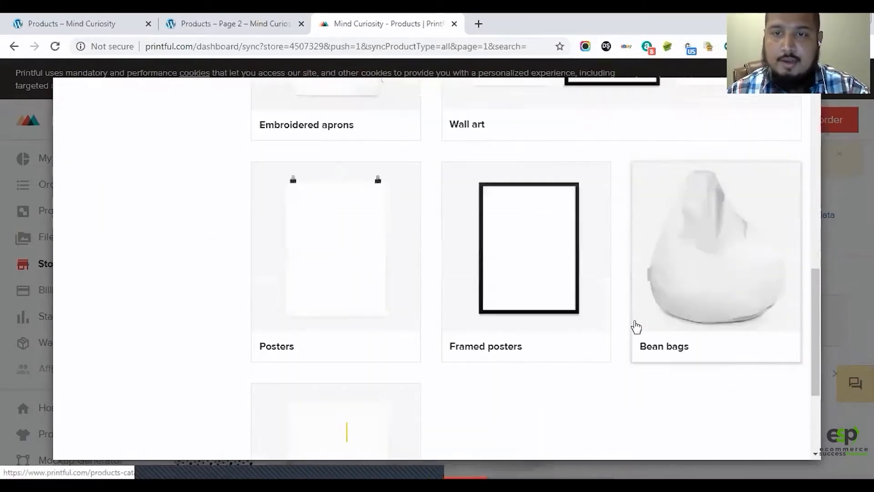
Look through the product categories offered in the Home & living department
{"action": "scroll", "coordinate": [587, 316], "scroll_direction": "up", "scroll_amount": 3}
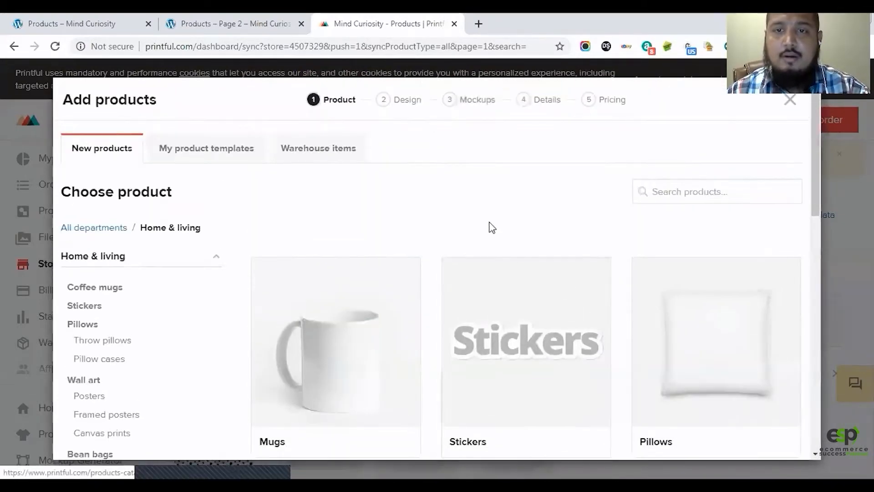
{"action": "scroll", "coordinate": [461, 206], "scroll_direction": "down", "scroll_amount": 4}
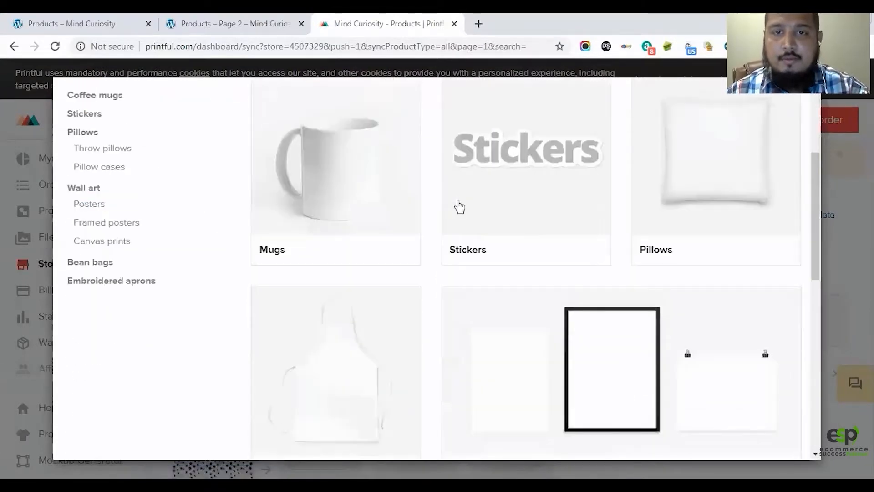
{"action": "scroll", "coordinate": [363, 247], "scroll_direction": "up", "scroll_amount": 3}
{"action": "scroll", "coordinate": [361, 238], "scroll_direction": "down", "scroll_amount": 4}
{"action": "scroll", "coordinate": [361, 238], "scroll_direction": "up", "scroll_amount": 3}
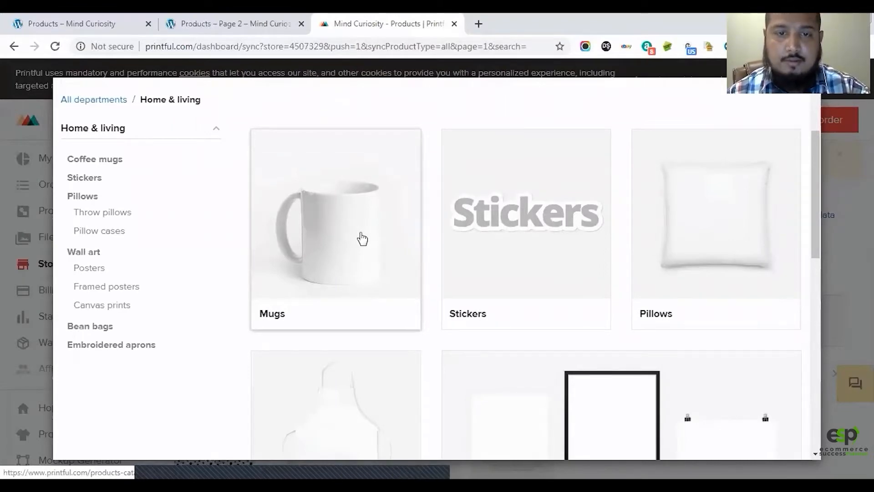
{"action": "scroll", "coordinate": [547, 278], "scroll_direction": "down", "scroll_amount": 4}
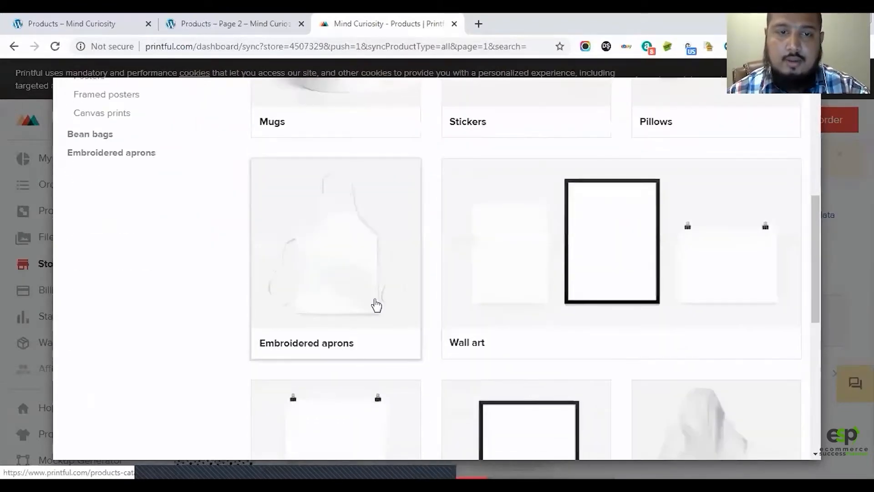
{"action": "scroll", "coordinate": [580, 289], "scroll_direction": "down", "scroll_amount": 4}
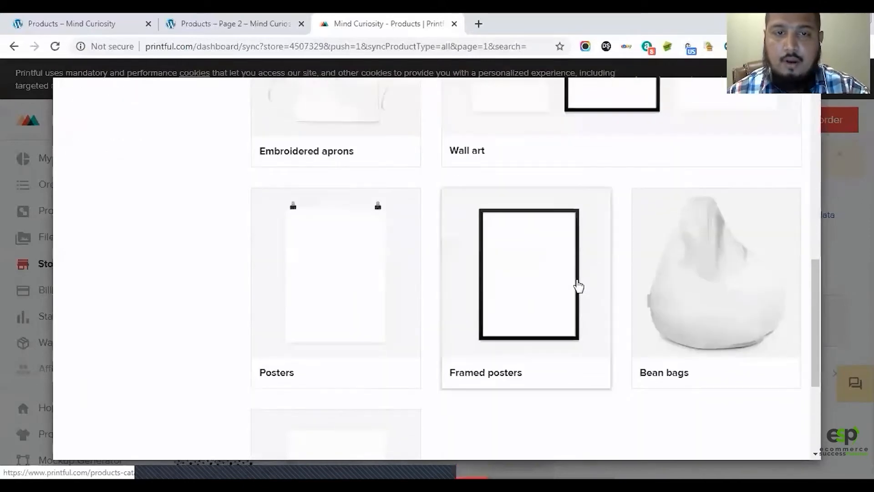
{"action": "scroll", "coordinate": [577, 278], "scroll_direction": "down", "scroll_amount": 3}
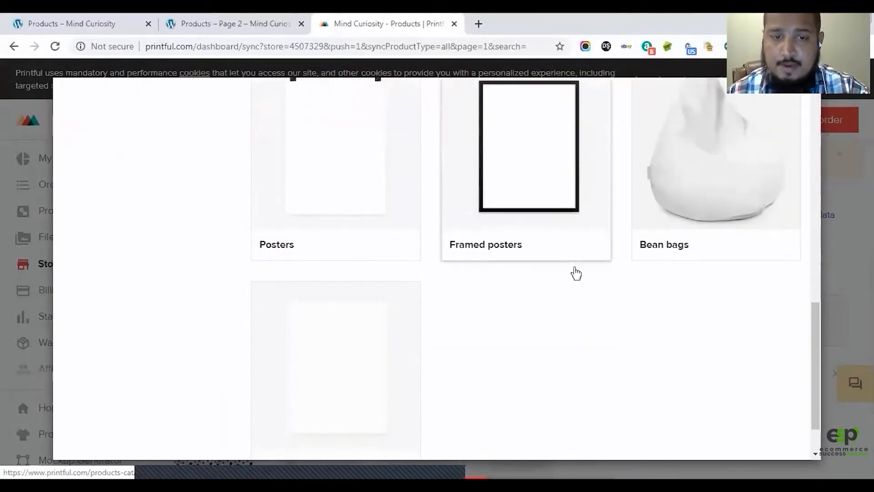
{"action": "scroll", "coordinate": [569, 280], "scroll_direction": "up", "scroll_amount": 10}
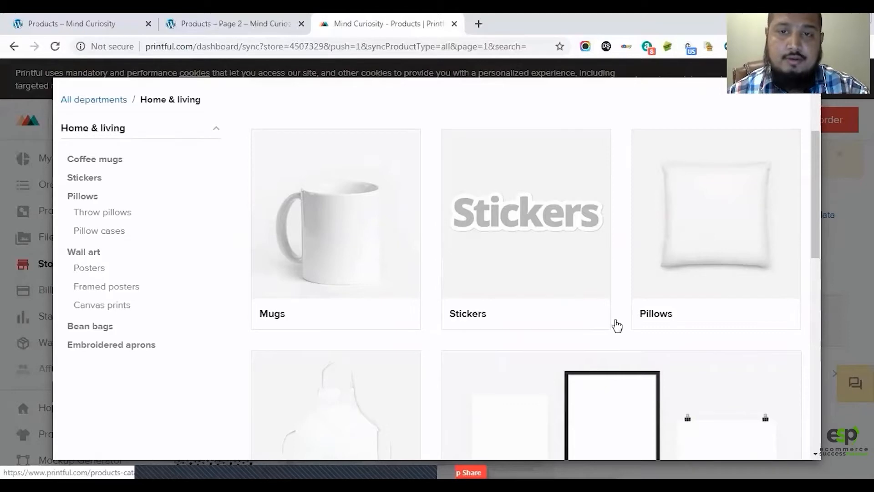
{"action": "scroll", "coordinate": [610, 341], "scroll_direction": "up", "scroll_amount": 3}
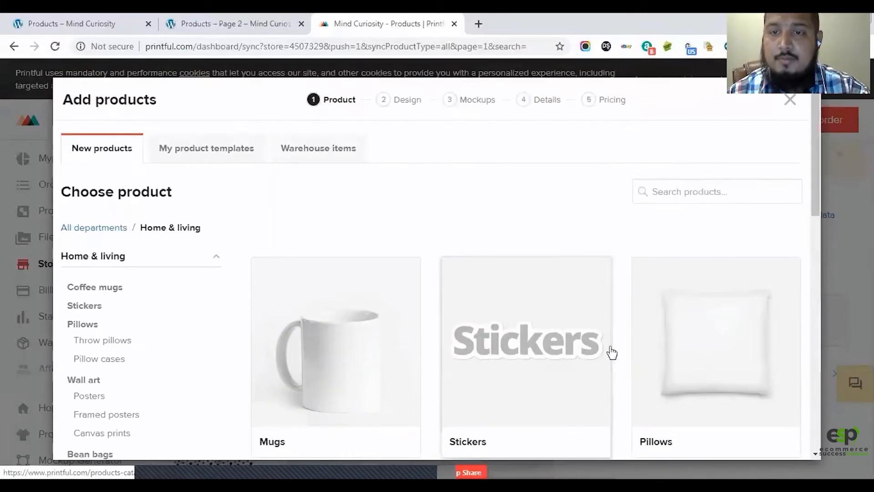
Open the Pillows category and review the pillow and pillow case products with their prices and sizes
{"action": "left_click", "coordinate": [656, 341]}
{"action": "scroll", "coordinate": [496, 247], "scroll_direction": "down", "scroll_amount": 4}
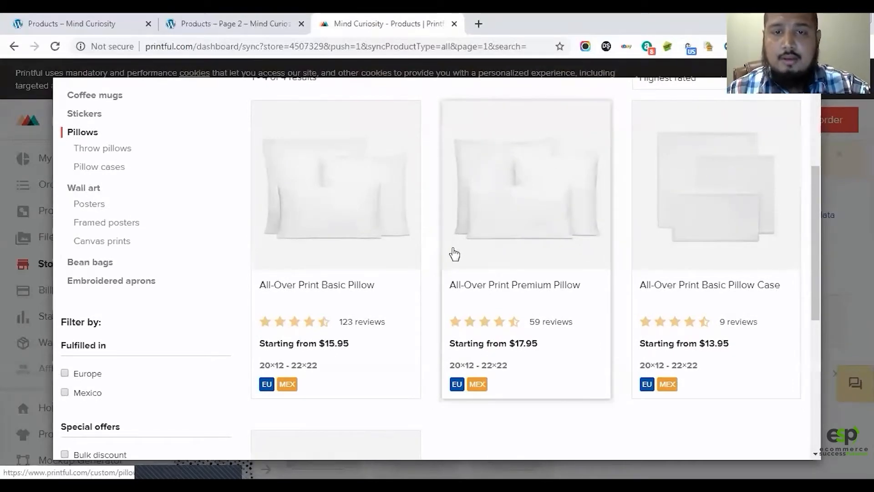
{"action": "scroll", "coordinate": [452, 252], "scroll_direction": "down", "scroll_amount": 4}
{"action": "scroll", "coordinate": [505, 293], "scroll_direction": "up", "scroll_amount": 5}
{"action": "scroll", "coordinate": [504, 293], "scroll_direction": "down", "scroll_amount": 3}
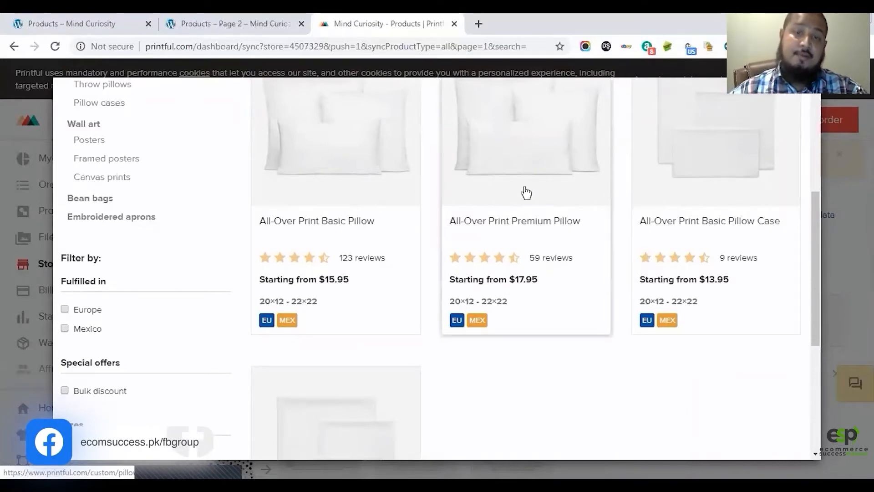
{"action": "scroll", "coordinate": [584, 285], "scroll_direction": "up", "scroll_amount": 4}
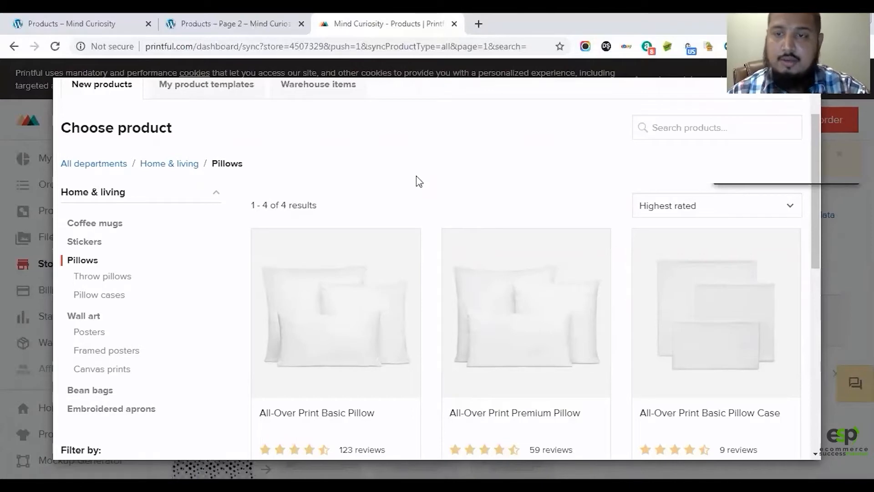
{"action": "scroll", "coordinate": [704, 391], "scroll_direction": "down", "scroll_amount": 4}
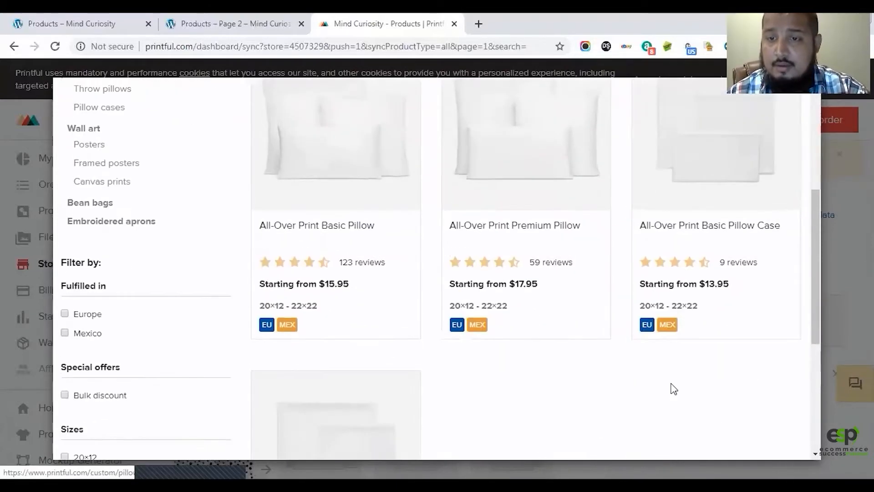
{"action": "scroll", "coordinate": [671, 387], "scroll_direction": "up", "scroll_amount": 3}
{"action": "scroll", "coordinate": [702, 349], "scroll_direction": "down", "scroll_amount": 7}
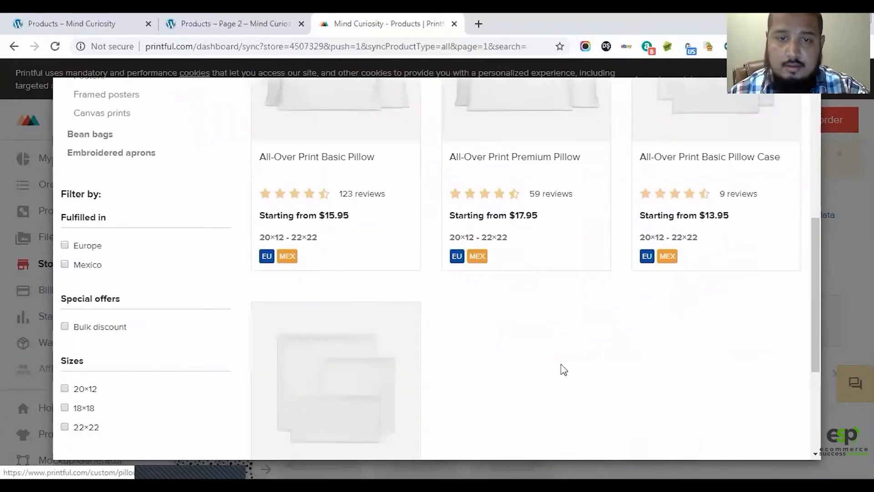
{"action": "scroll", "coordinate": [482, 285], "scroll_direction": "up", "scroll_amount": 4}
{"action": "scroll", "coordinate": [481, 286], "scroll_direction": "up", "scroll_amount": 5}
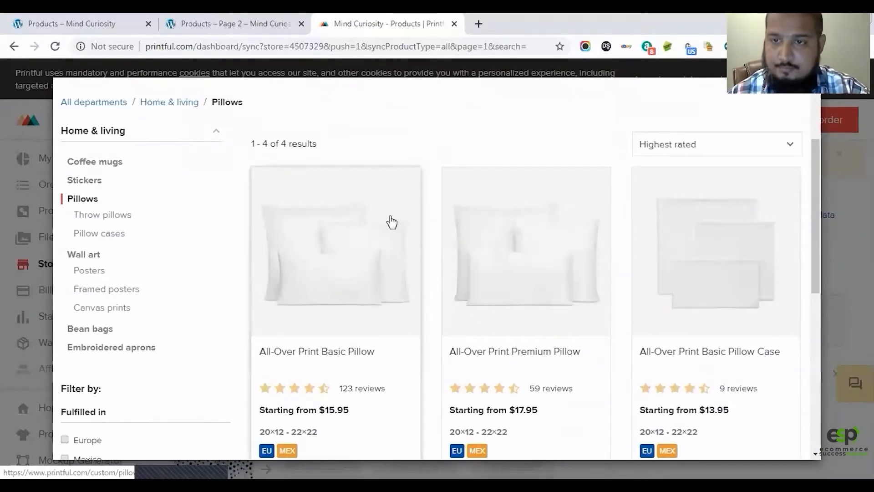
{"action": "scroll", "coordinate": [384, 223], "scroll_direction": "down", "scroll_amount": 4}
{"action": "scroll", "coordinate": [382, 219], "scroll_direction": "up", "scroll_amount": 4}
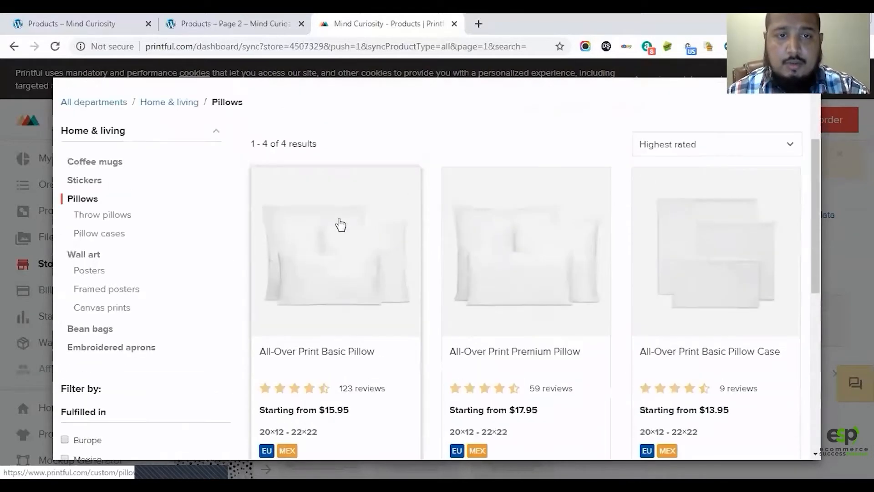
Choose the All-Over Print Basic Pillow and review its stock location, size and zipper color options
{"action": "left_click", "coordinate": [354, 233]}
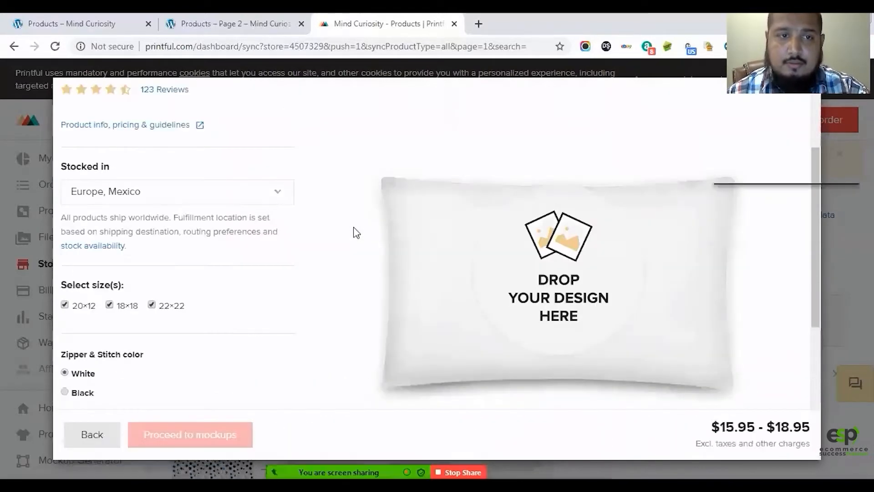
{"action": "scroll", "coordinate": [353, 228], "scroll_direction": "down", "scroll_amount": 4}
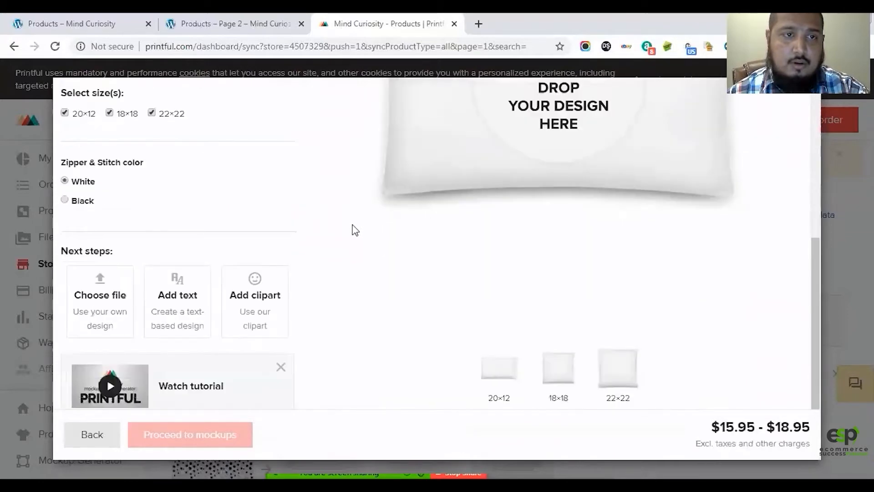
{"action": "scroll", "coordinate": [351, 230], "scroll_direction": "up", "scroll_amount": 1}
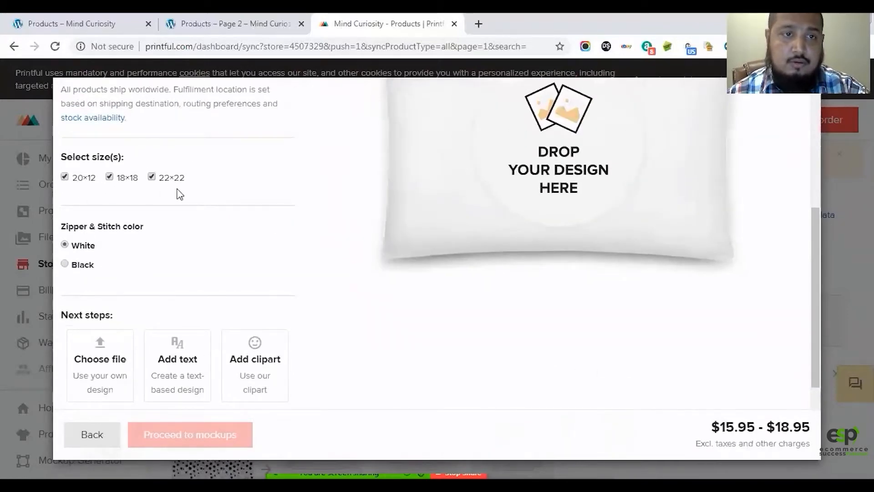
{"action": "scroll", "coordinate": [224, 205], "scroll_direction": "up", "scroll_amount": 1}
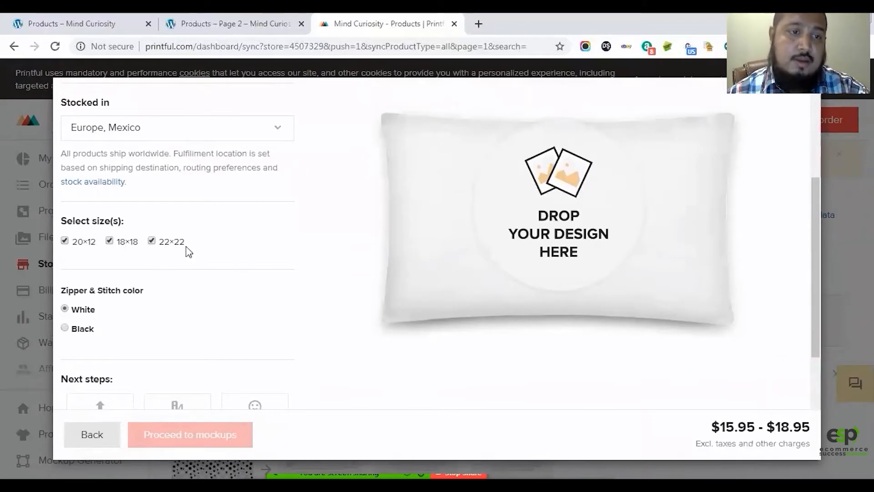
{"action": "scroll", "coordinate": [189, 255], "scroll_direction": "down", "scroll_amount": 1}
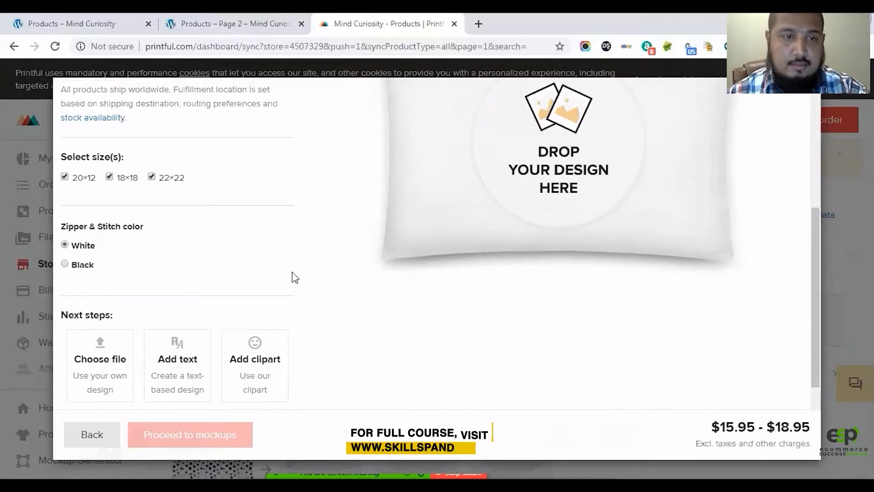
{"action": "scroll", "coordinate": [321, 310], "scroll_direction": "down", "scroll_amount": 1}
{"action": "scroll", "coordinate": [321, 305], "scroll_direction": "up", "scroll_amount": 5}
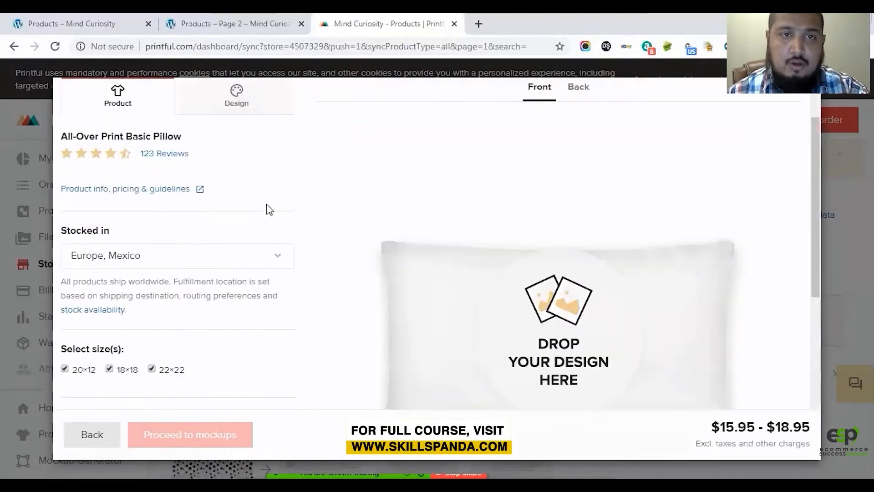
Add the recently used Random spot clipart of scattered short dashes to the pillow's front design
{"action": "left_click", "coordinate": [237, 104]}
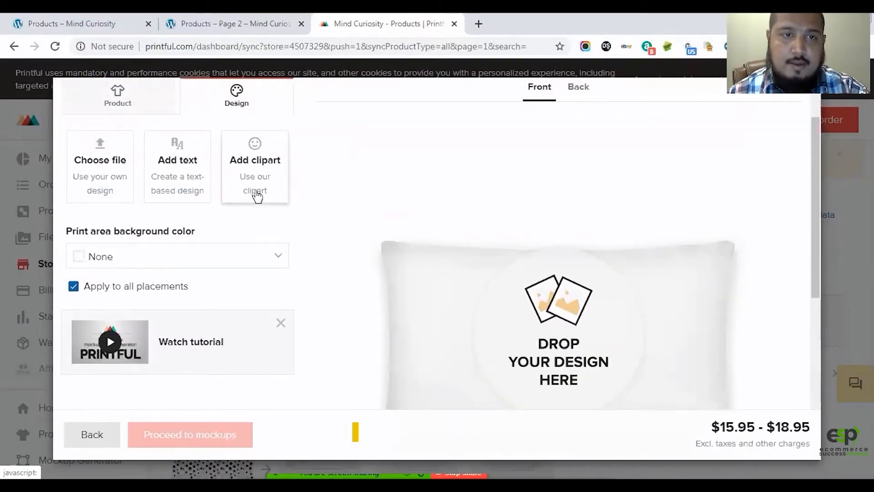
{"action": "left_click", "coordinate": [240, 199]}
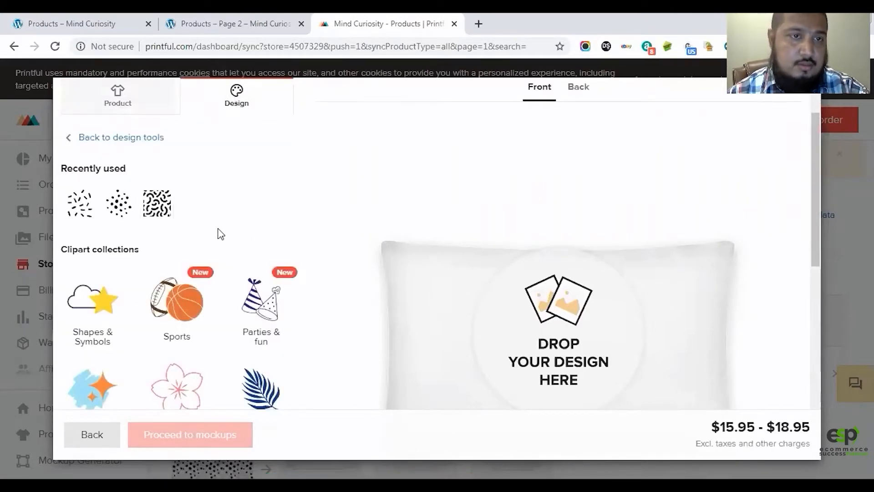
{"action": "left_click", "coordinate": [81, 205]}
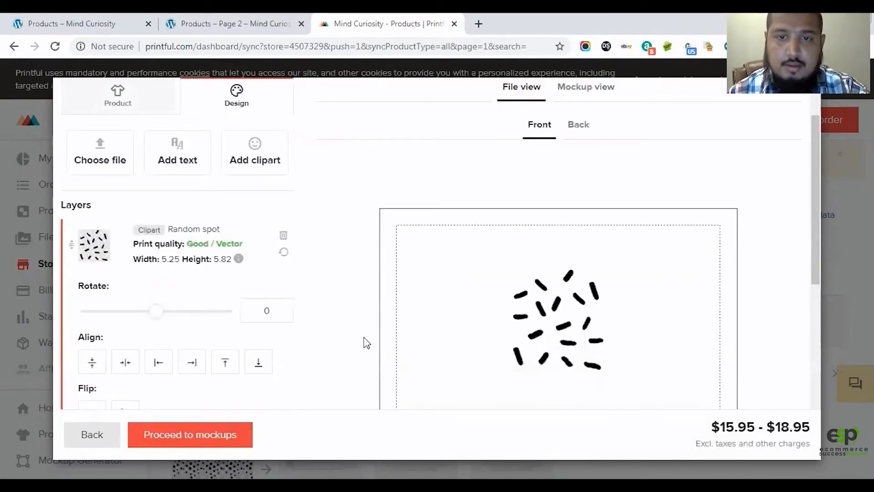
{"action": "scroll", "coordinate": [363, 326], "scroll_direction": "down", "scroll_amount": 4}
{"action": "scroll", "coordinate": [362, 326], "scroll_direction": "up", "scroll_amount": 3}
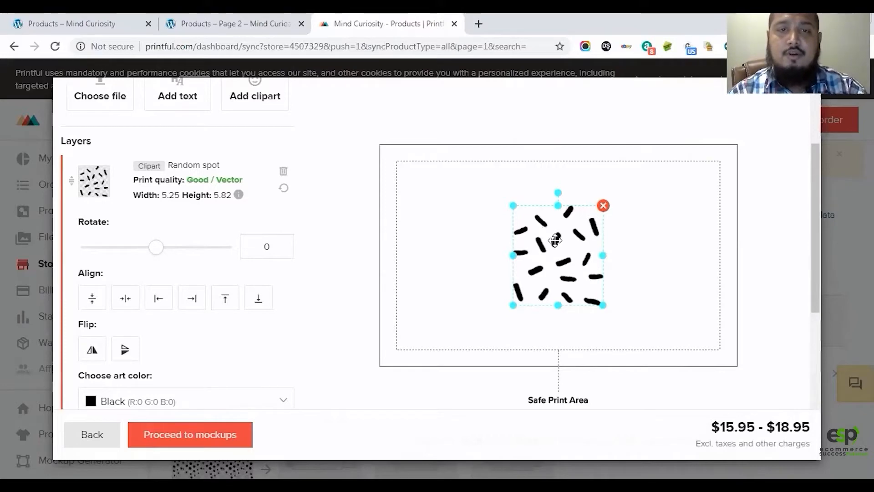
Make a Block pattern from the Random spot clipart and return to the design tools
{"action": "scroll", "coordinate": [244, 291], "scroll_direction": "down", "scroll_amount": 5}
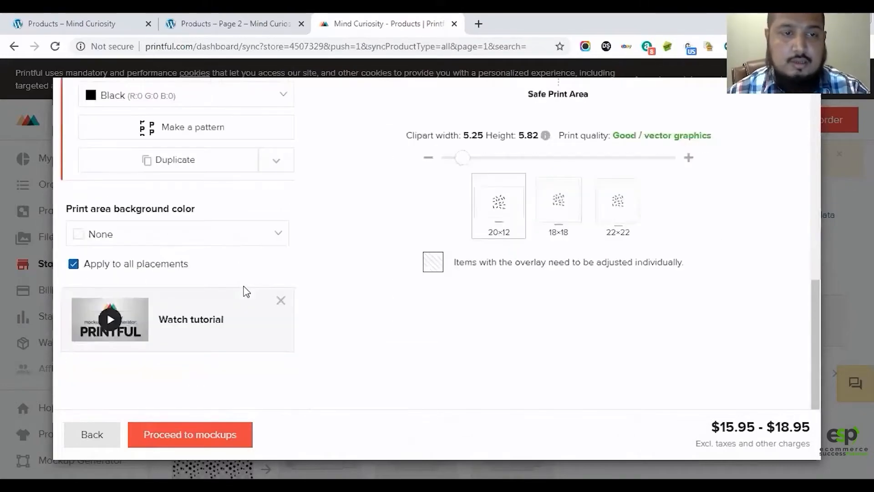
{"action": "scroll", "coordinate": [197, 255], "scroll_direction": "up", "scroll_amount": 2}
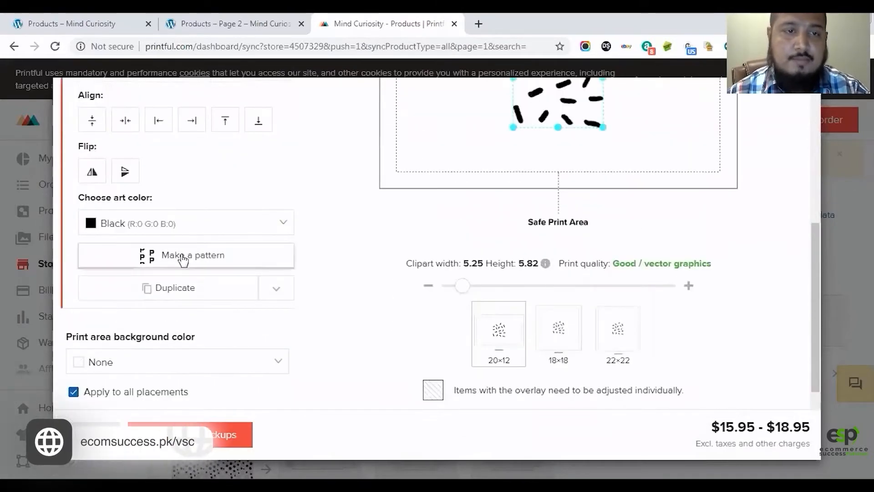
{"action": "left_click", "coordinate": [183, 255]}
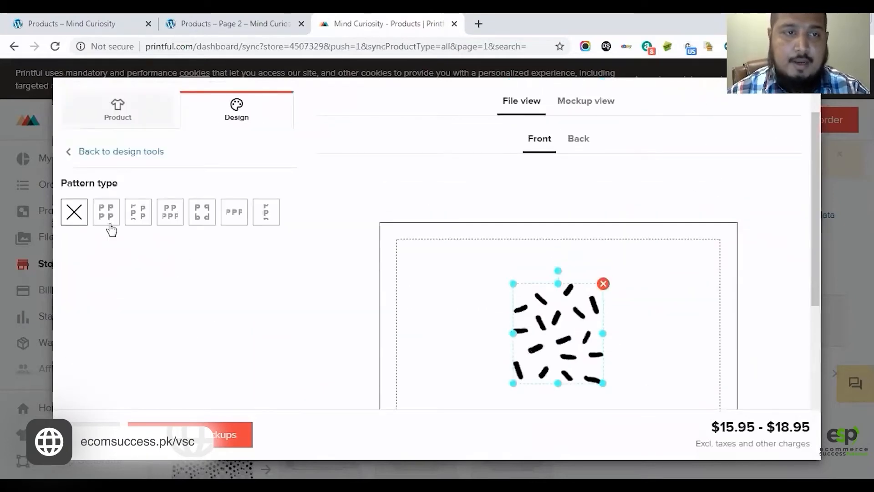
{"action": "left_click", "coordinate": [105, 219]}
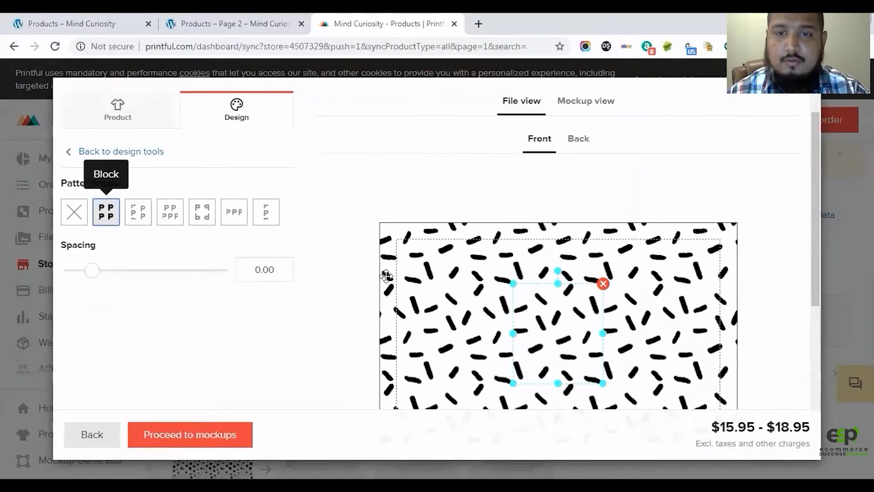
{"action": "scroll", "coordinate": [386, 276], "scroll_direction": "down", "scroll_amount": 3}
{"action": "scroll", "coordinate": [509, 208], "scroll_direction": "up", "scroll_amount": 3}
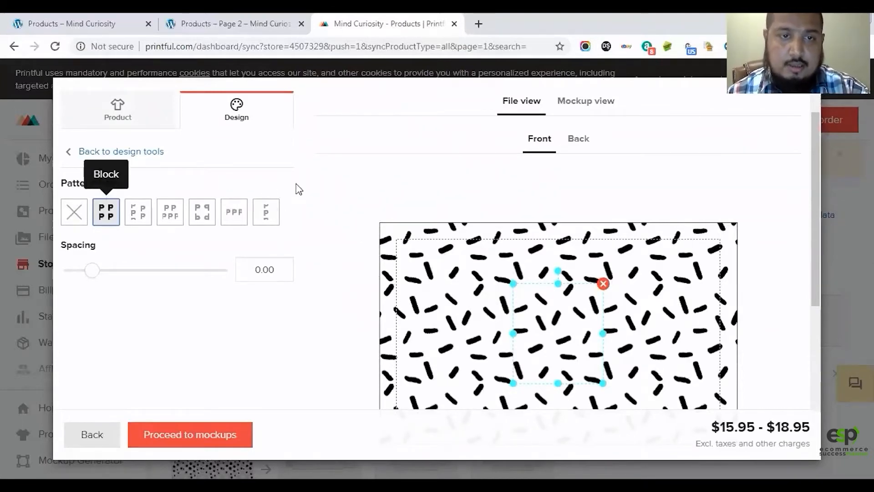
{"action": "scroll", "coordinate": [297, 187], "scroll_direction": "up", "scroll_amount": 2}
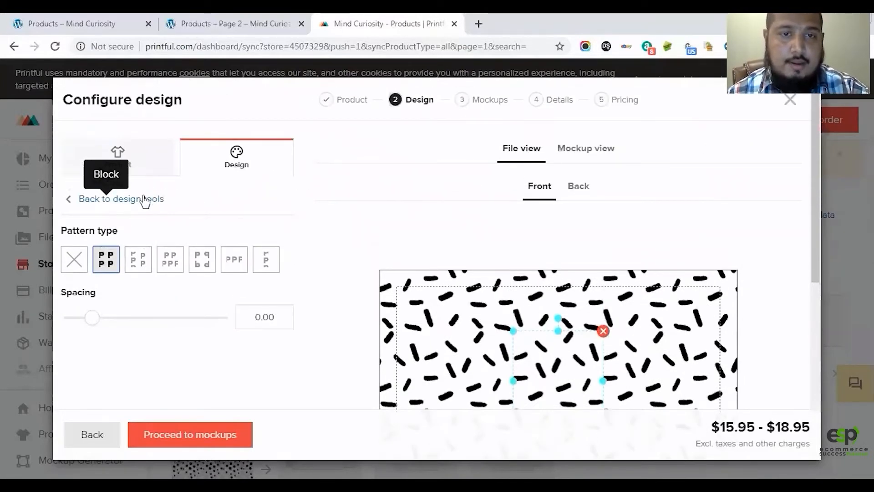
{"action": "left_click", "coordinate": [141, 199]}
{"action": "scroll", "coordinate": [334, 246], "scroll_direction": "down", "scroll_amount": 8}
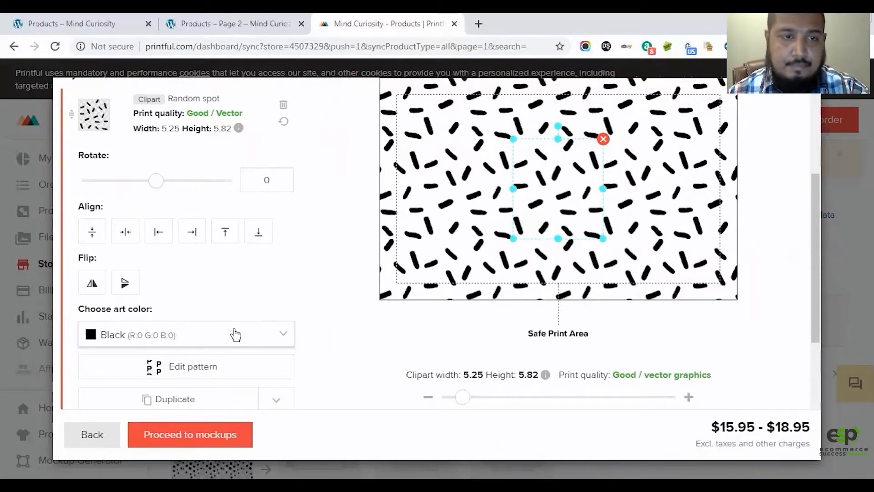
Add a text layer reading "Stay Home" to the pillow's front design
{"action": "scroll", "coordinate": [250, 288], "scroll_direction": "up", "scroll_amount": 8}
{"action": "left_click", "coordinate": [173, 211]}
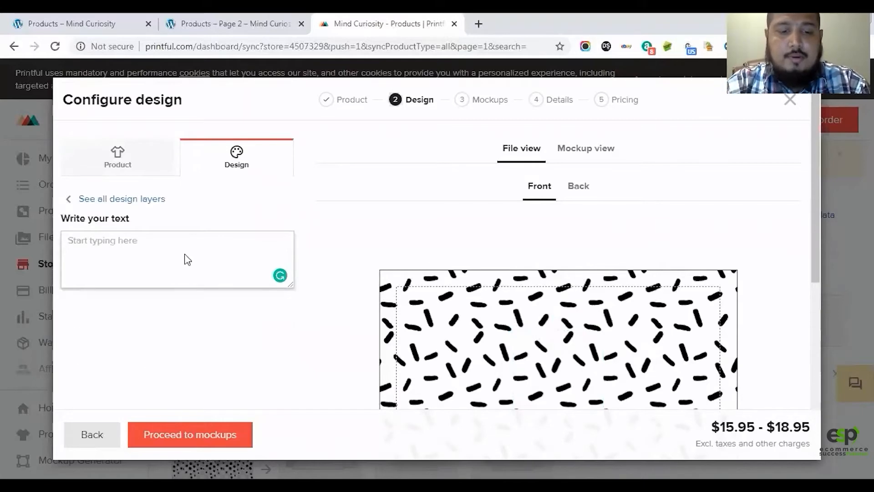
{"action": "type", "text": "Stay "}
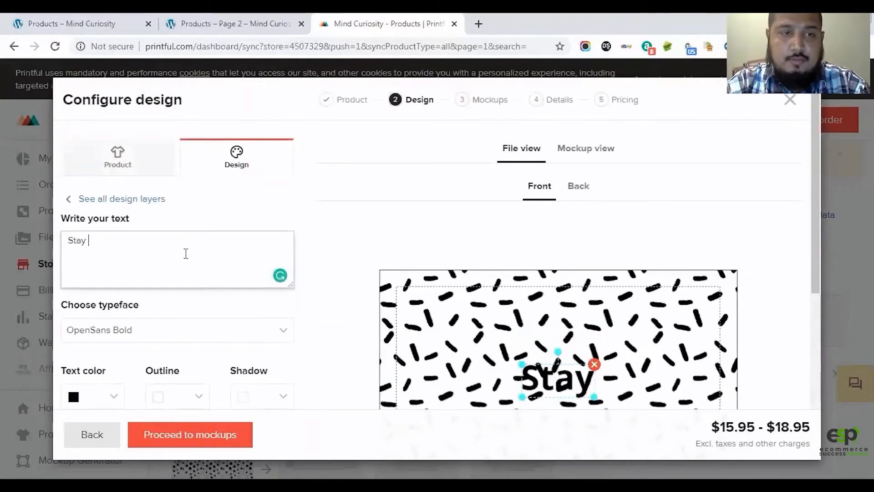
{"action": "type", "text": "Home"}
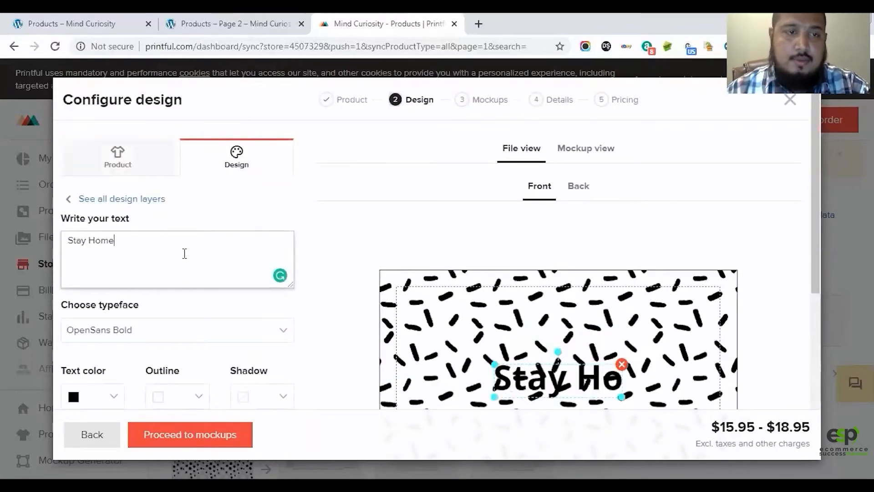
Set the text color of the "Stay Home" text to red
{"action": "scroll", "coordinate": [291, 209], "scroll_direction": "down", "scroll_amount": 4}
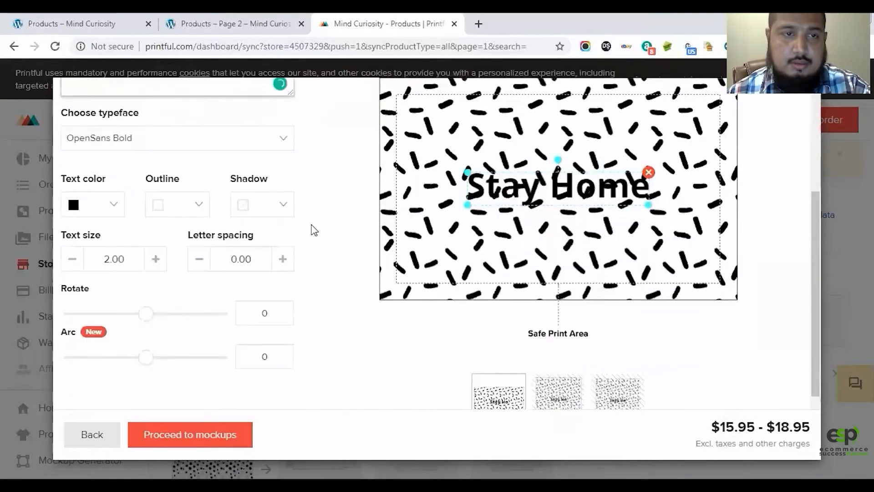
{"action": "left_click", "coordinate": [117, 213]}
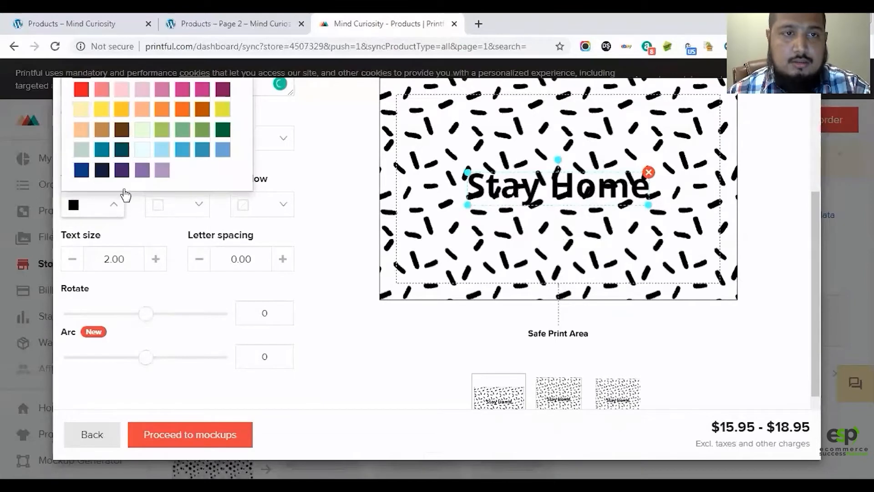
{"action": "scroll", "coordinate": [141, 164], "scroll_direction": "up", "scroll_amount": 3}
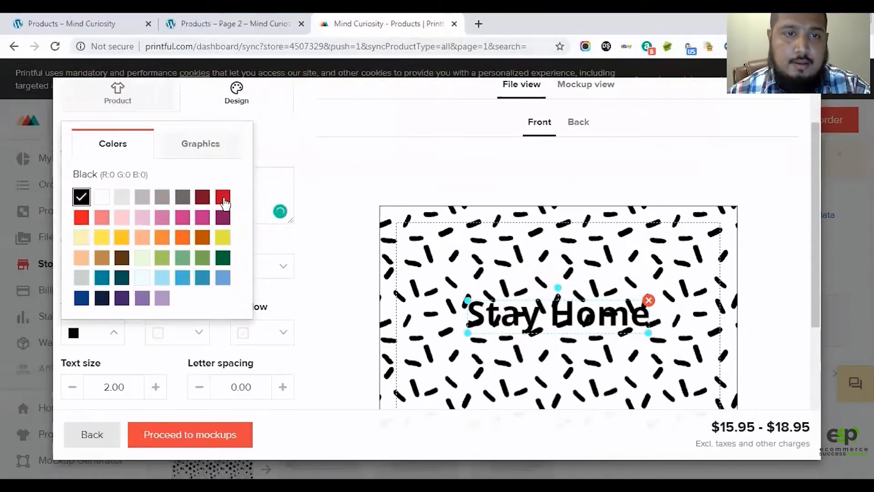
{"action": "left_click", "coordinate": [224, 201]}
{"action": "left_click", "coordinate": [314, 308]}
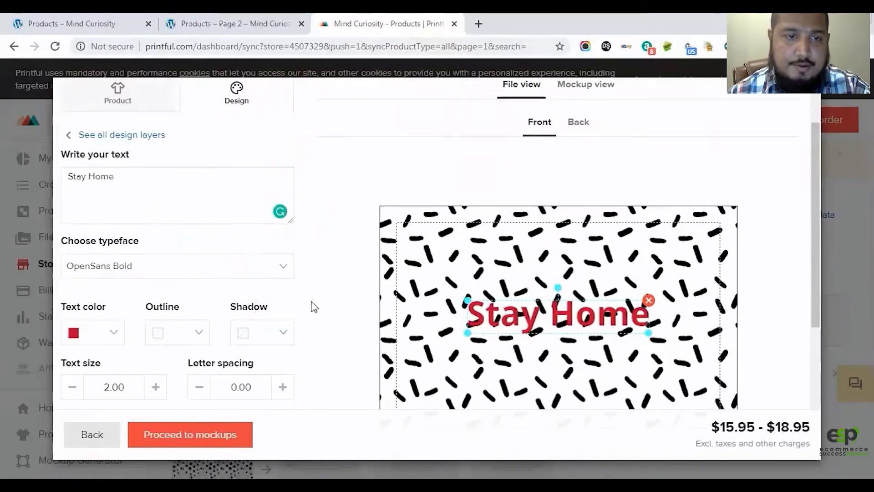
Give the "Stay Home" text a white outline with weight 0.35 and offset 0.06
{"action": "left_click", "coordinate": [159, 334]}
{"action": "left_click", "coordinate": [202, 190]}
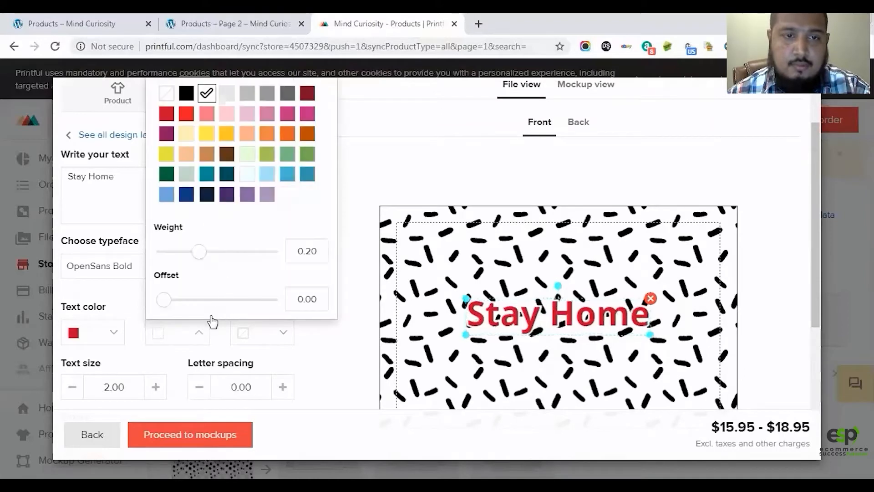
{"action": "left_click", "coordinate": [224, 252]}
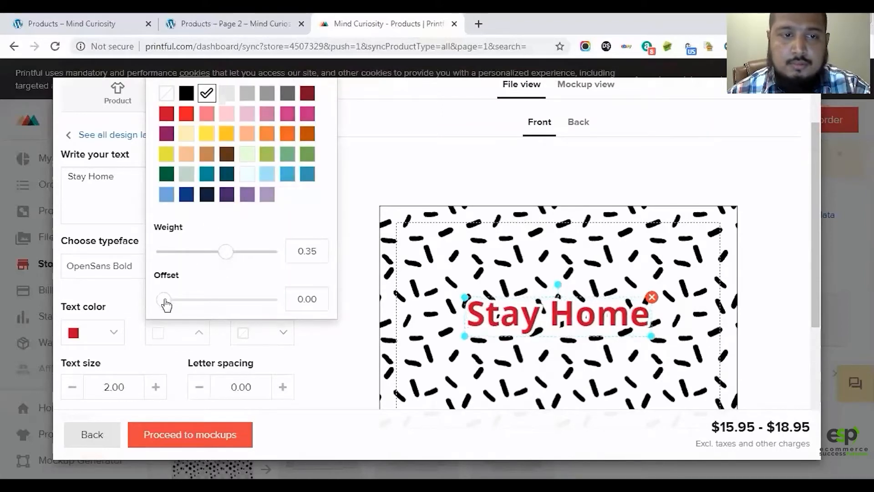
{"action": "left_click", "coordinate": [196, 301]}
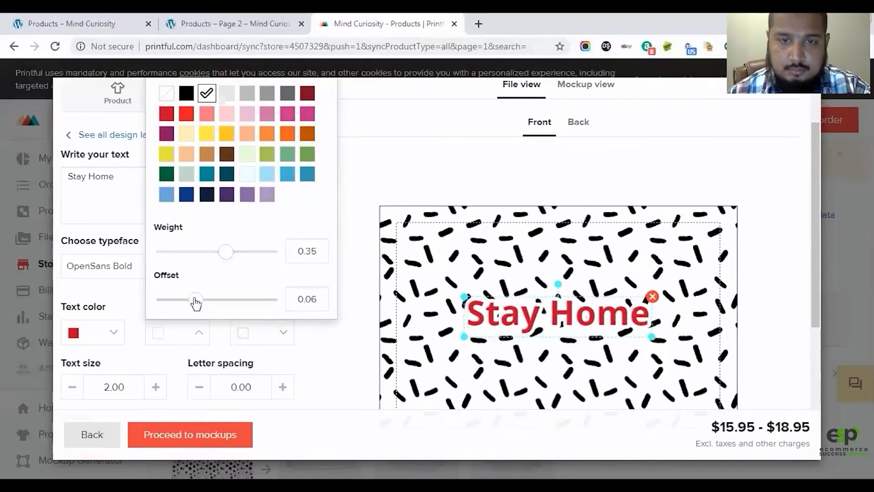
{"action": "left_click", "coordinate": [600, 320]}
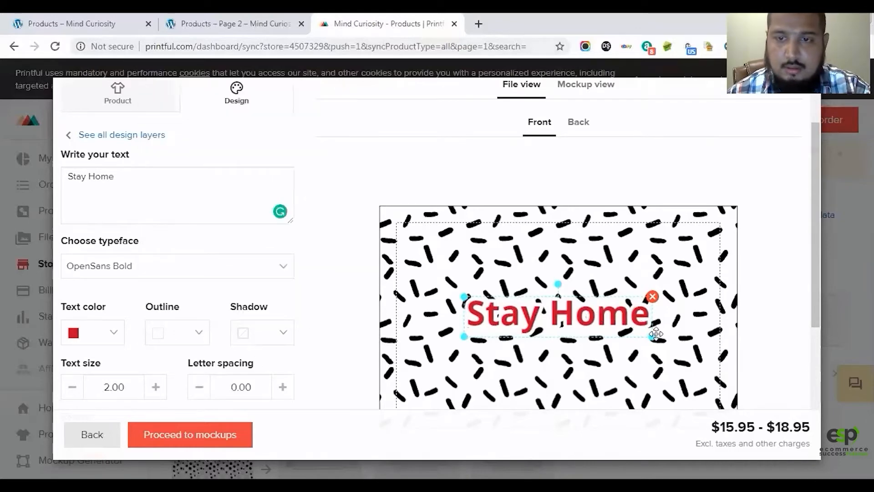
Change the "Stay Home" typeface to Oleo Script and enlarge the text to a size of about 3.99
{"action": "left_click_drag", "start_coordinate": [652, 336], "coordinate": [713, 334]}
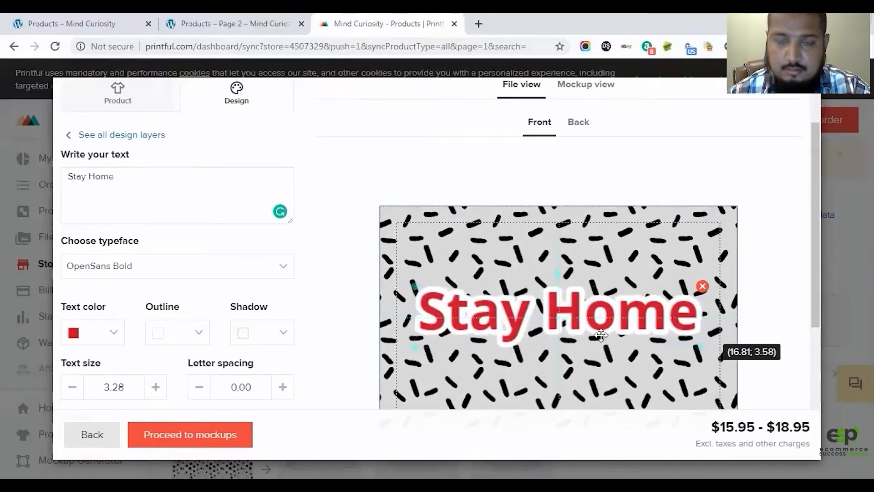
{"action": "scroll", "coordinate": [181, 340], "scroll_direction": "down", "scroll_amount": 3}
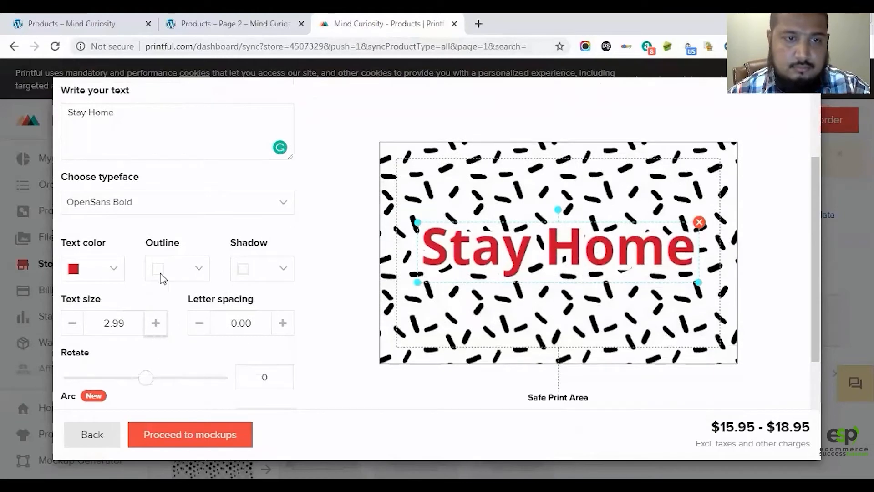
{"action": "left_click", "coordinate": [146, 200]}
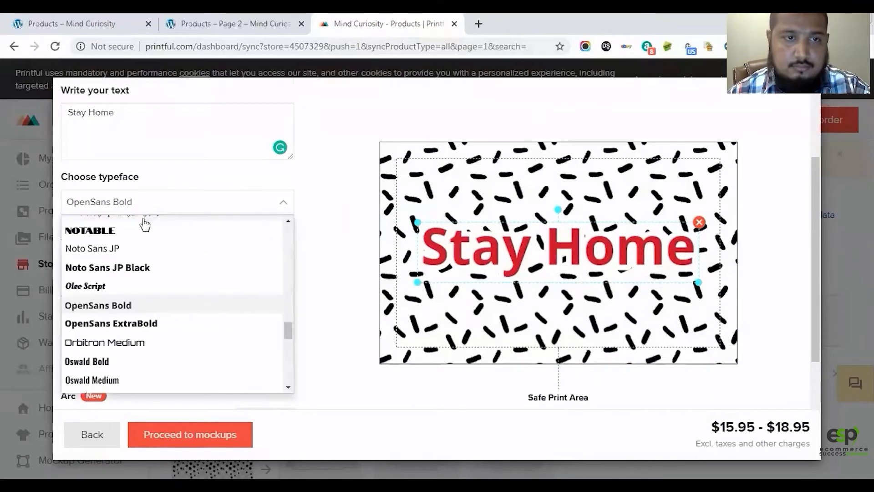
{"action": "left_click", "coordinate": [145, 290]}
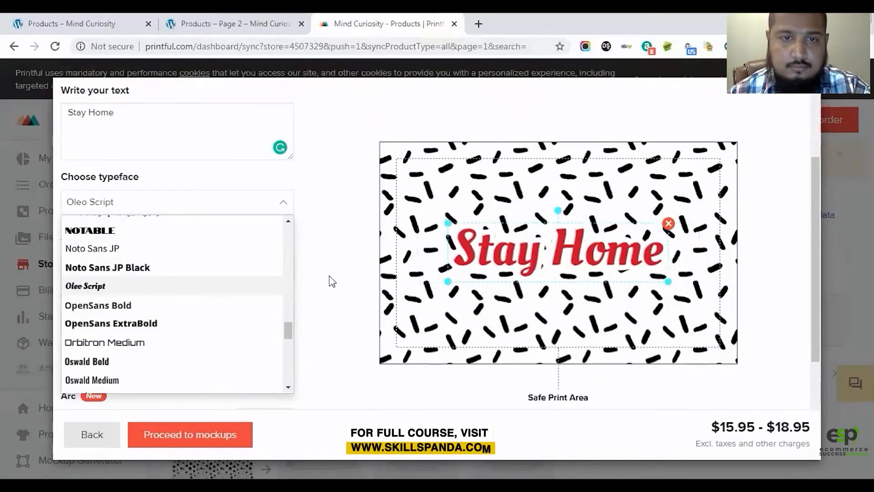
{"action": "left_click_drag", "start_coordinate": [669, 280], "coordinate": [690, 287]}
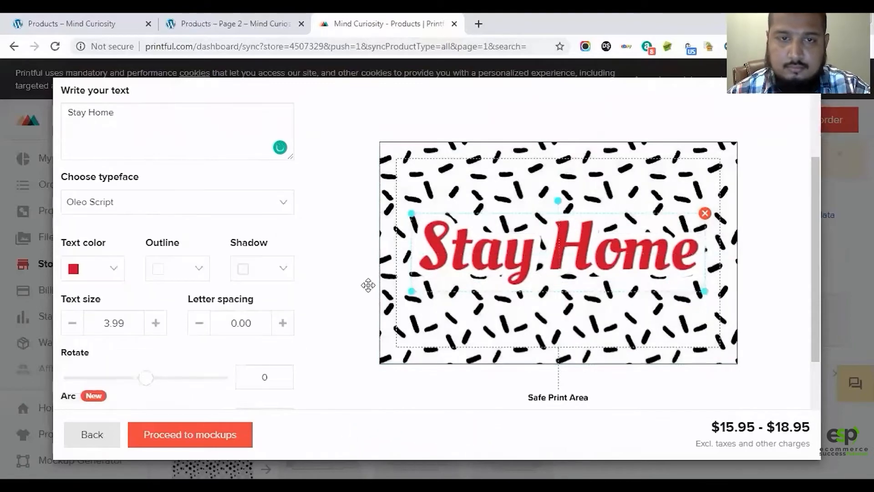
Add a dark red shadow to the "Stay Home" text and set its angle to about 266.1
{"action": "left_click", "coordinate": [267, 273]}
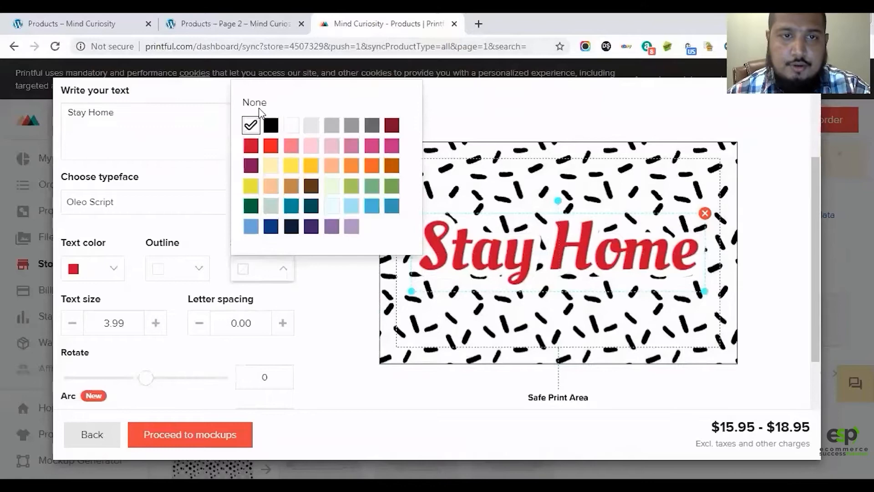
{"action": "left_click", "coordinate": [391, 125]}
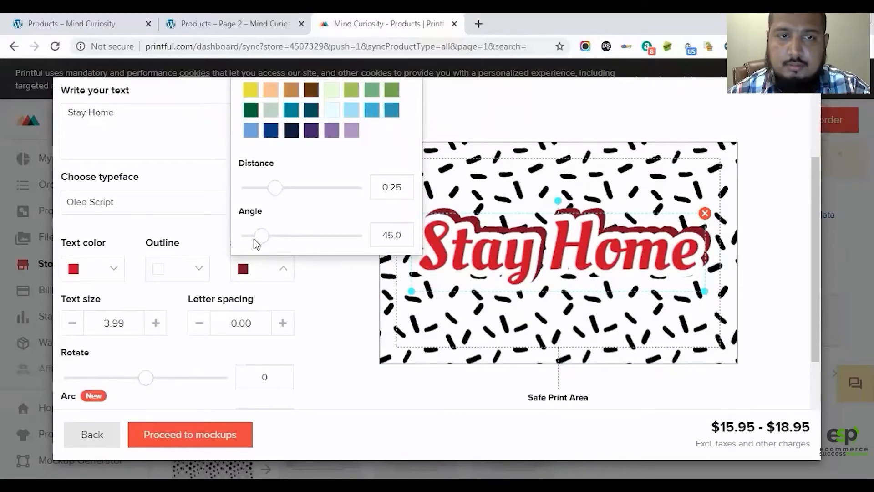
{"action": "left_click_drag", "start_coordinate": [280, 240], "coordinate": [327, 237]}
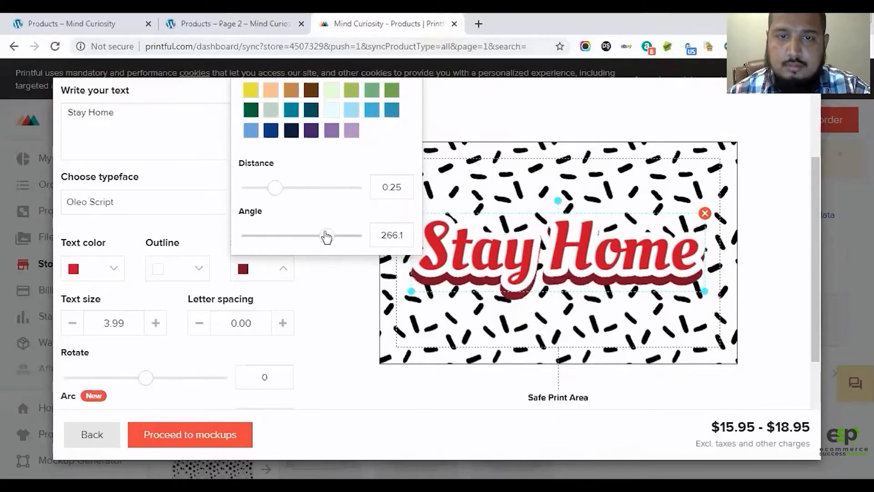
{"action": "left_click", "coordinate": [331, 299]}
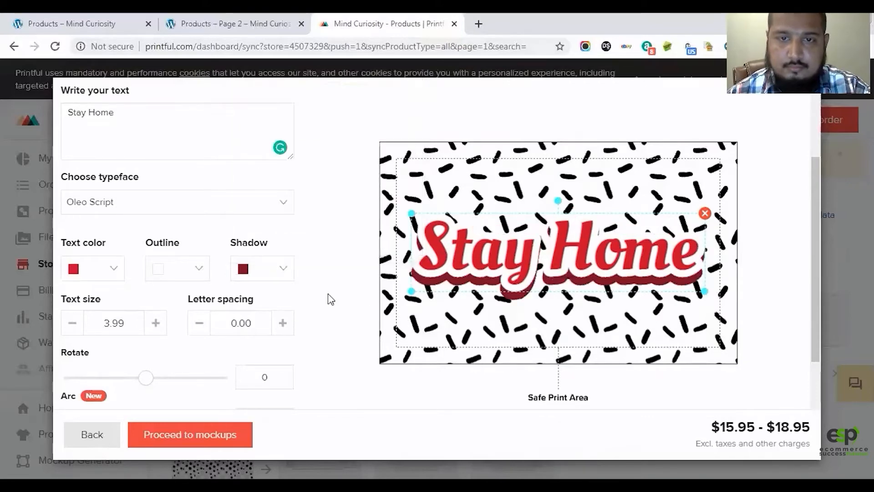
Switch to the pillow's back and add the recently used Random spot clipart of scattered short dashes
{"action": "scroll", "coordinate": [300, 260], "scroll_direction": "up", "scroll_amount": 2}
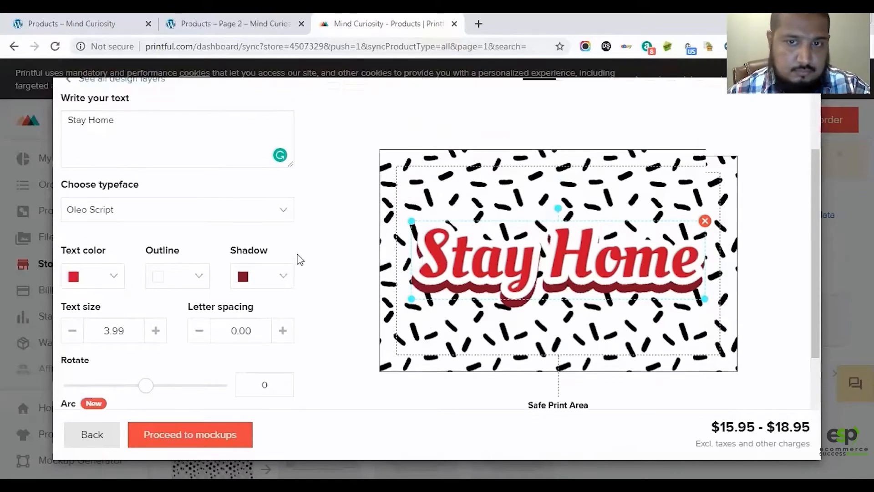
{"action": "scroll", "coordinate": [297, 258], "scroll_direction": "down", "scroll_amount": 5}
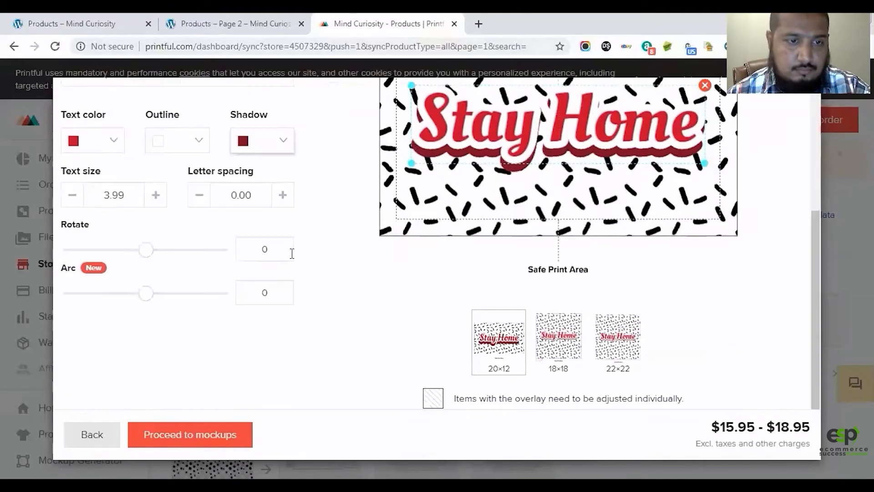
{"action": "scroll", "coordinate": [308, 253], "scroll_direction": "up", "scroll_amount": 6}
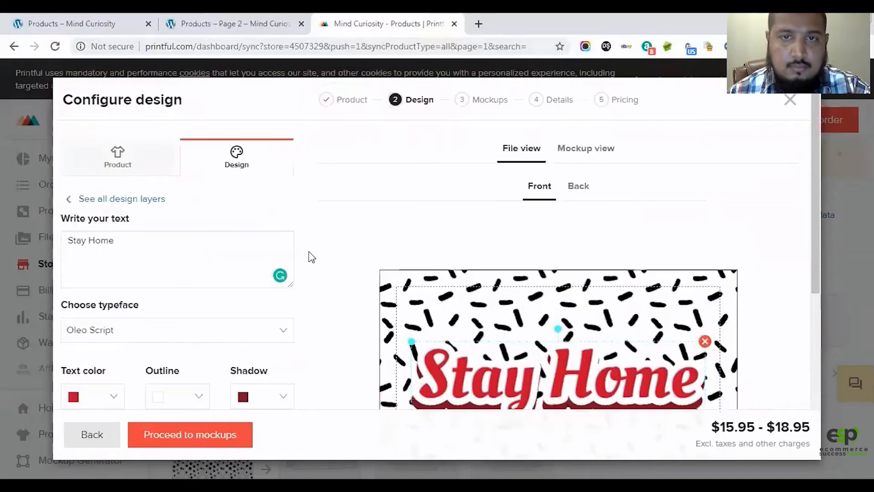
{"action": "left_click", "coordinate": [583, 190]}
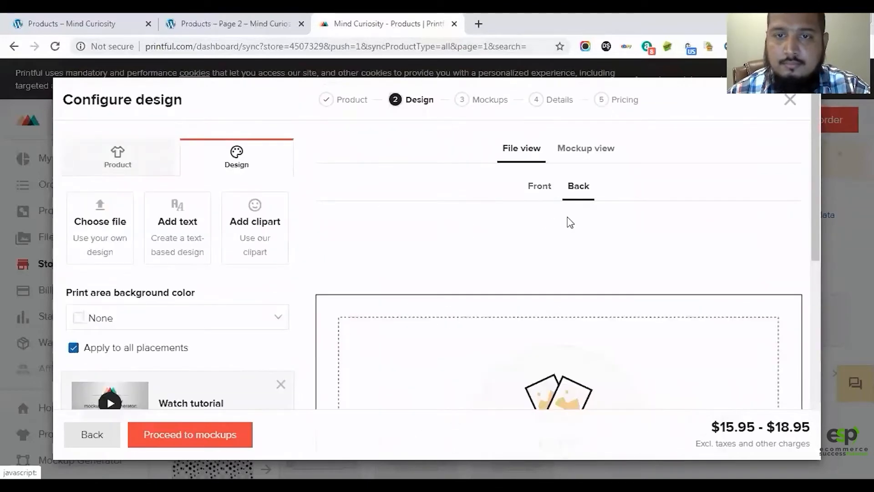
{"action": "scroll", "coordinate": [519, 230], "scroll_direction": "down", "scroll_amount": 2}
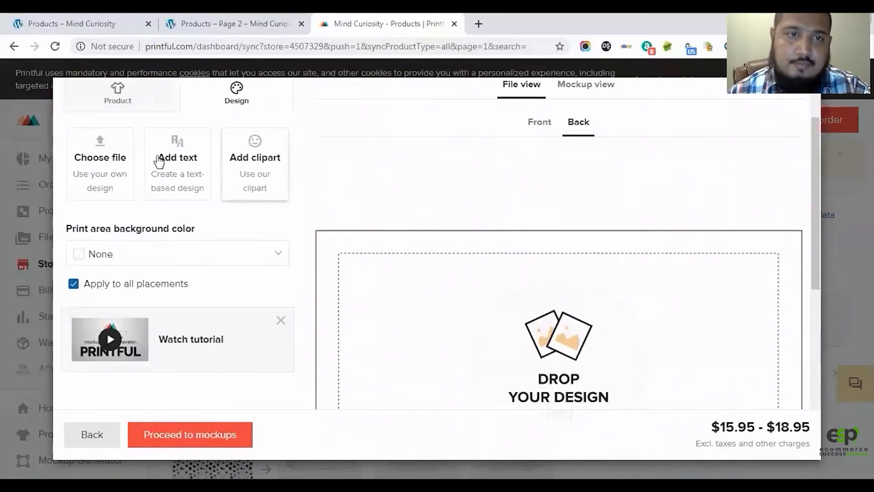
{"action": "left_click", "coordinate": [250, 157]}
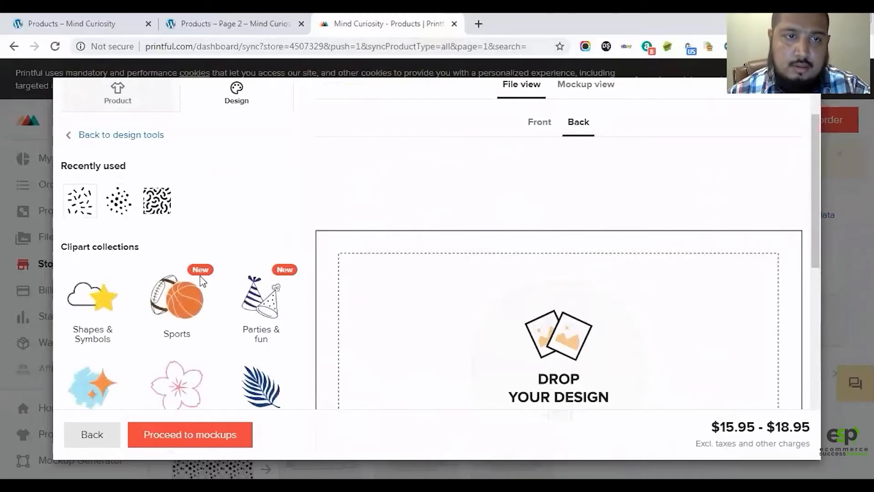
{"action": "scroll", "coordinate": [244, 229], "scroll_direction": "down", "scroll_amount": 1}
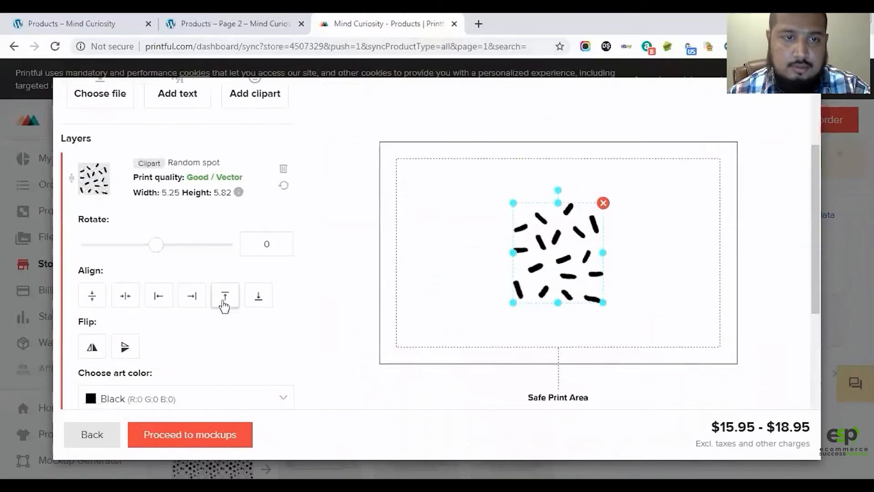
Make a Block pattern from the Random spot clipart on the pillow's back and proceed to the mockup images
{"action": "scroll", "coordinate": [214, 349], "scroll_direction": "down", "scroll_amount": 3}
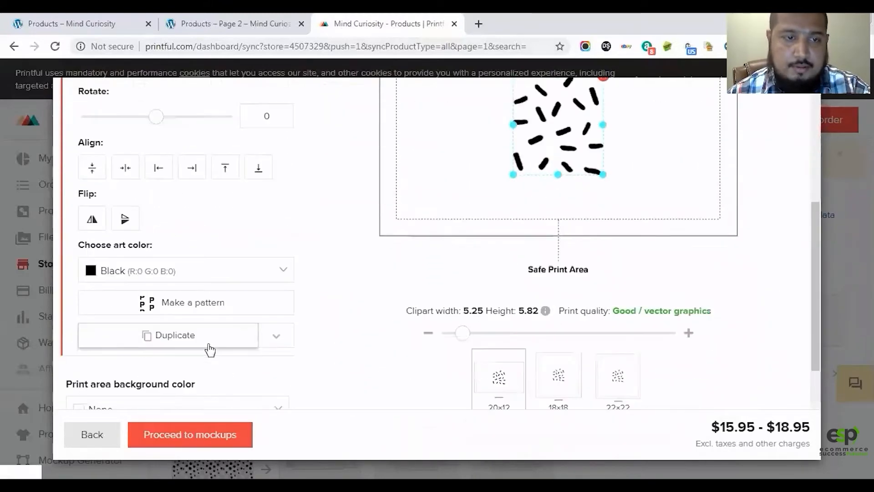
{"action": "left_click", "coordinate": [234, 305]}
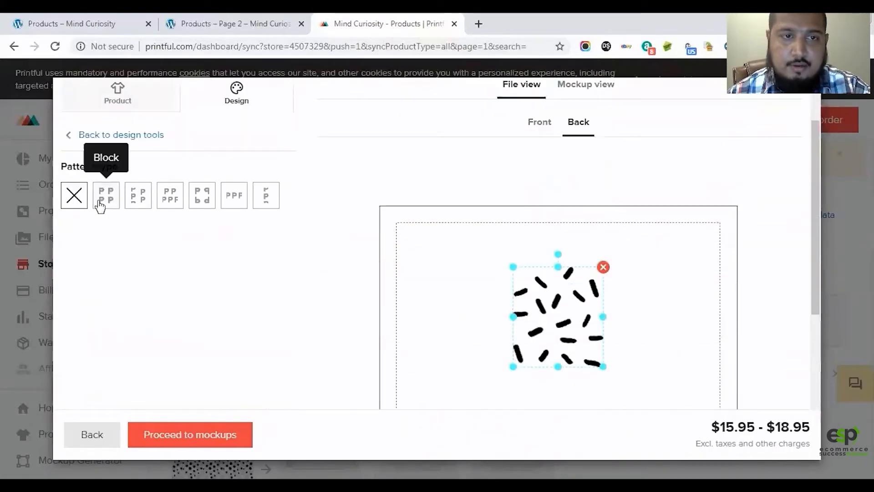
{"action": "left_click", "coordinate": [103, 207]}
{"action": "scroll", "coordinate": [351, 247], "scroll_direction": "up", "scroll_amount": 2}
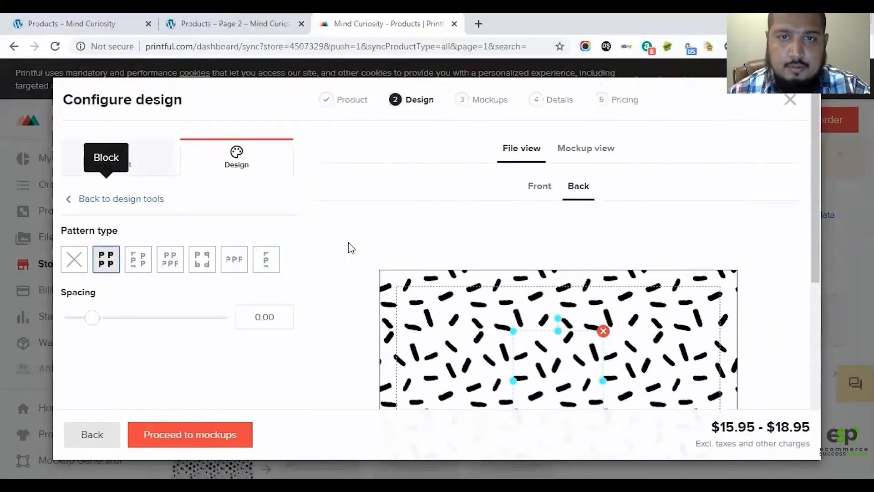
{"action": "scroll", "coordinate": [371, 240], "scroll_direction": "down", "scroll_amount": 4}
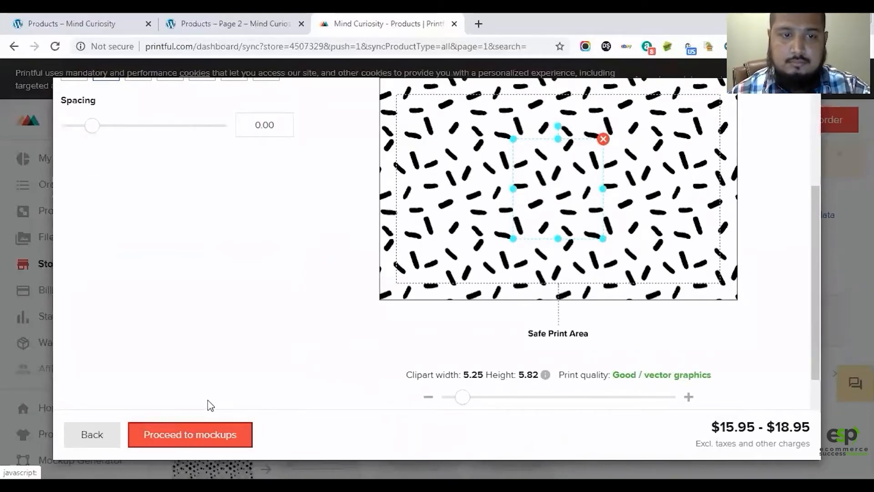
{"action": "scroll", "coordinate": [367, 352], "scroll_direction": "up", "scroll_amount": 4}
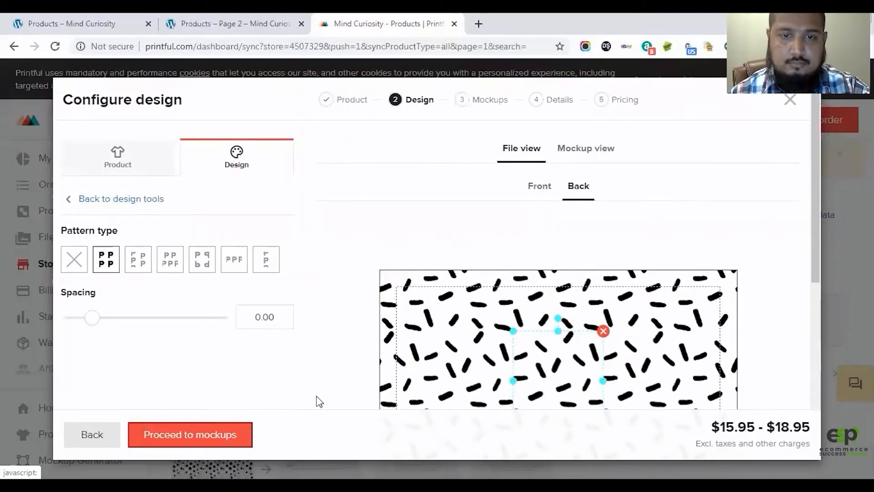
{"action": "scroll", "coordinate": [321, 402], "scroll_direction": "down", "scroll_amount": 4}
{"action": "scroll", "coordinate": [448, 255], "scroll_direction": "up", "scroll_amount": 4}
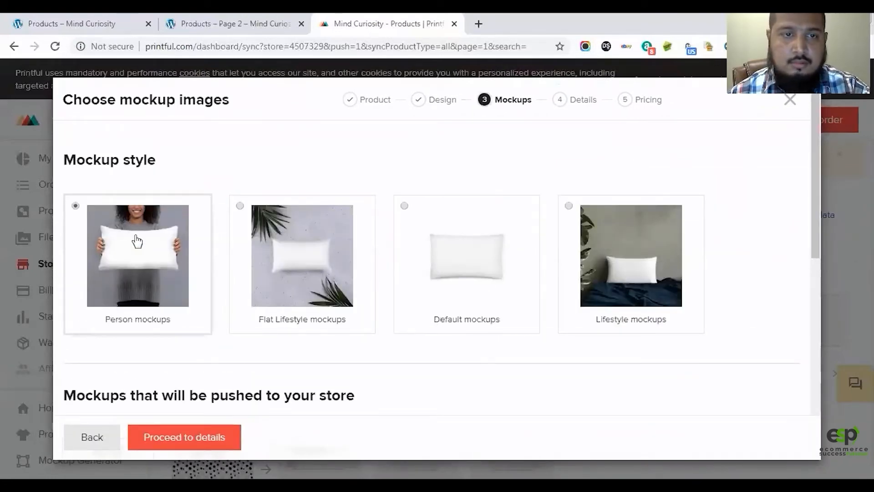
Review the mockup styles and the front and back mockups that will be pushed to the store
{"action": "scroll", "coordinate": [137, 242], "scroll_direction": "down", "scroll_amount": 4}
{"action": "scroll", "coordinate": [205, 245], "scroll_direction": "up", "scroll_amount": 4}
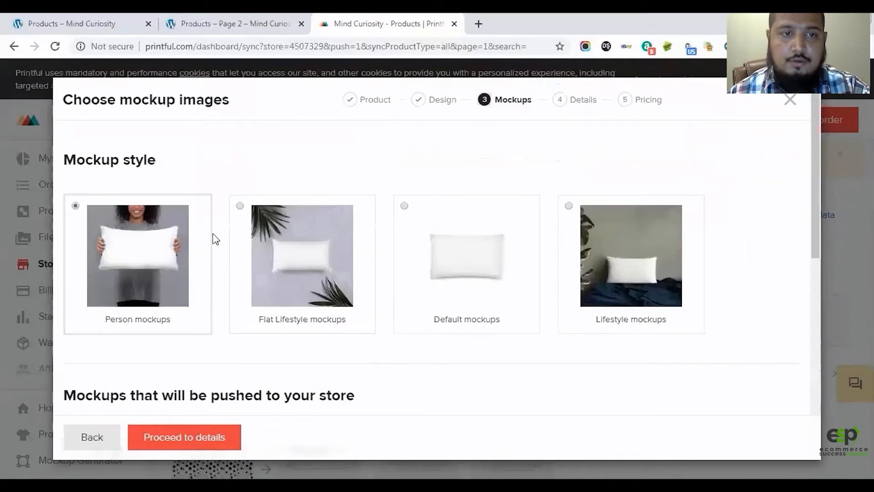
{"action": "scroll", "coordinate": [216, 239], "scroll_direction": "down", "scroll_amount": 1}
{"action": "scroll", "coordinate": [216, 234], "scroll_direction": "down", "scroll_amount": 8}
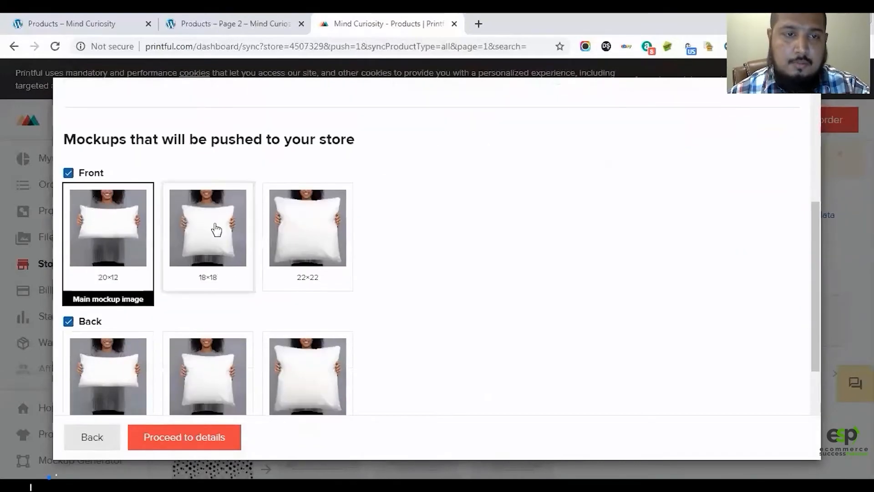
Check the front and back mockups and the mockup format, and proceed to the product details
{"action": "scroll", "coordinate": [213, 243], "scroll_direction": "up", "scroll_amount": 3}
{"action": "scroll", "coordinate": [214, 246], "scroll_direction": "up", "scroll_amount": 4}
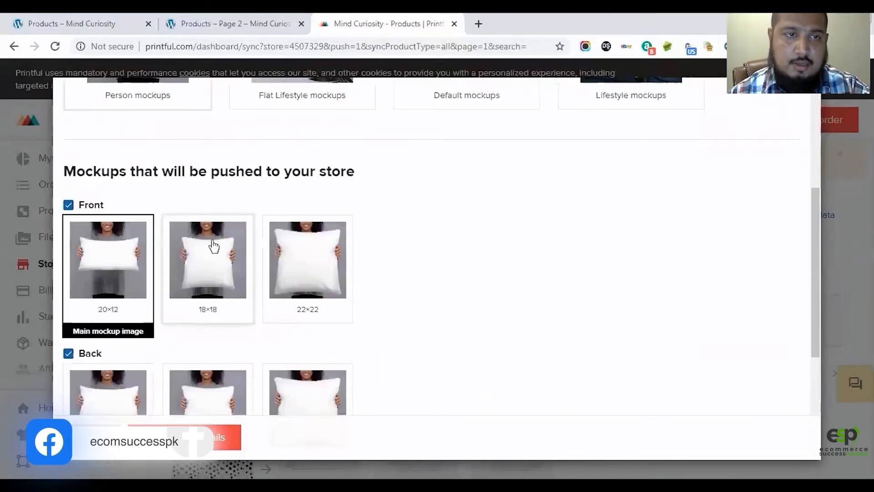
{"action": "scroll", "coordinate": [213, 243], "scroll_direction": "down", "scroll_amount": 5}
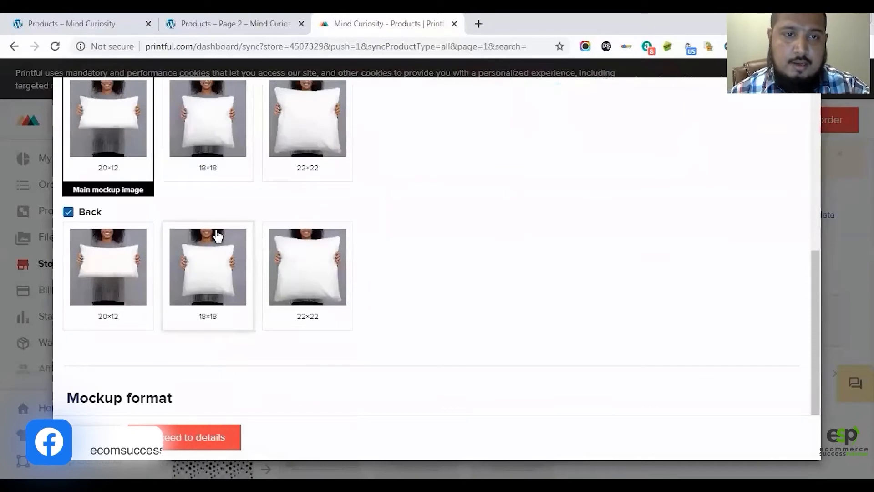
{"action": "scroll", "coordinate": [216, 240], "scroll_direction": "down", "scroll_amount": 1}
{"action": "scroll", "coordinate": [351, 341], "scroll_direction": "up", "scroll_amount": 3}
{"action": "scroll", "coordinate": [351, 341], "scroll_direction": "up", "scroll_amount": 3}
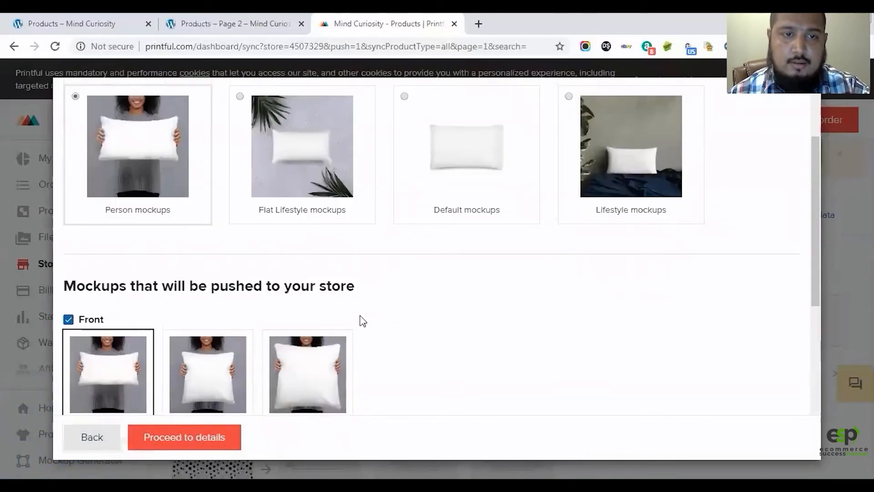
{"action": "scroll", "coordinate": [367, 314], "scroll_direction": "down", "scroll_amount": 6}
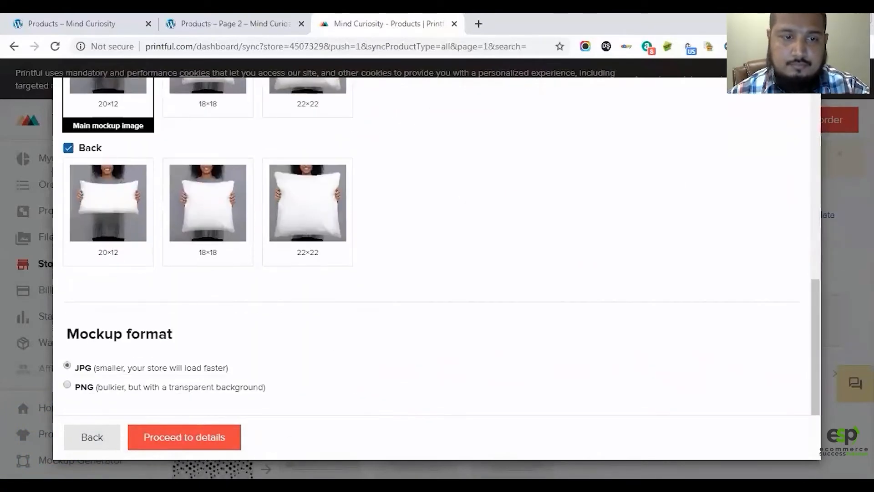
{"action": "left_click", "coordinate": [187, 437]}
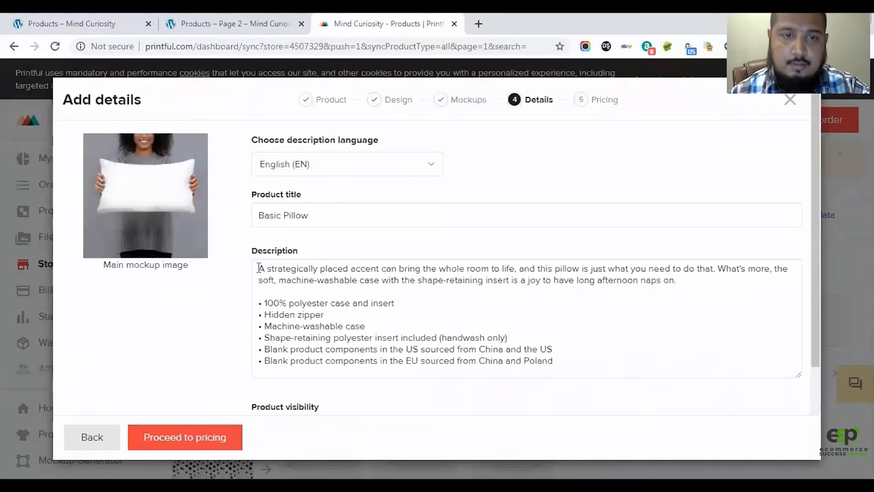
Replace "Basic" with "Printed" in the product title and append "100% polyester case and insert" copied from the description
{"action": "left_click_drag", "start_coordinate": [258, 213], "coordinate": [289, 213]}
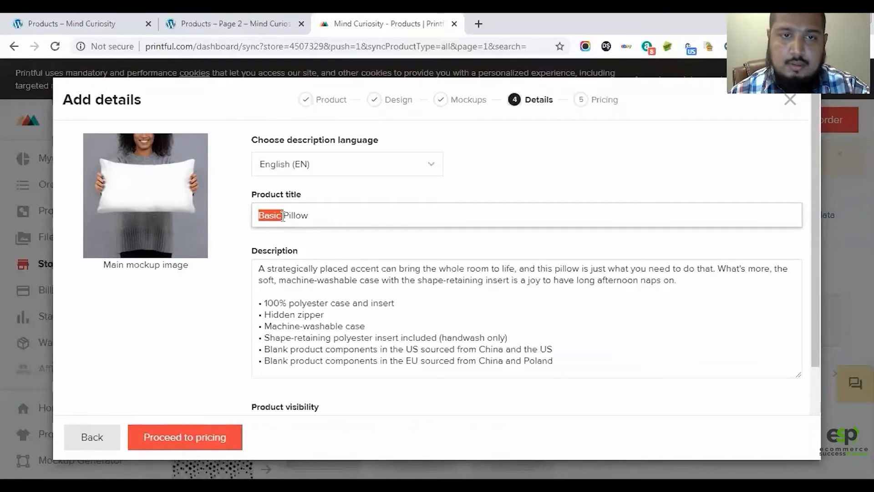
{"action": "type", "text": "Printed"}
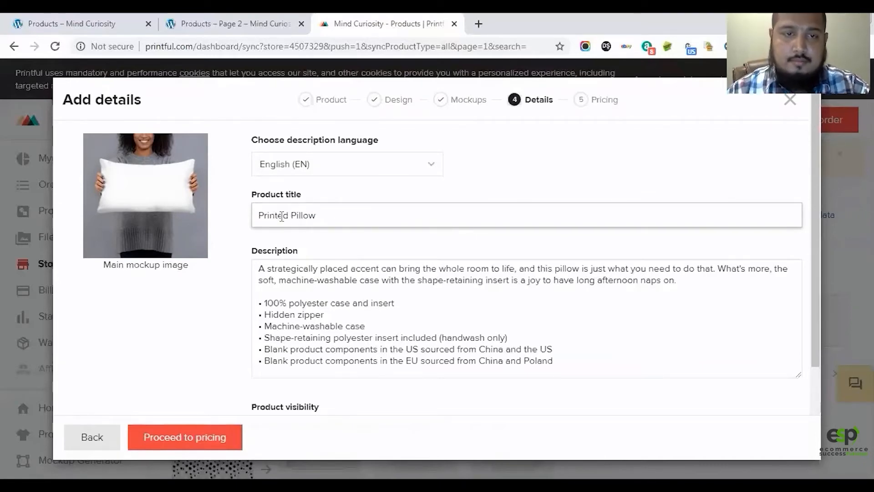
{"action": "mouse_move", "coordinate": [265, 302]}
{"action": "left_mouse_down"}
{"action": "mouse_move", "coordinate": [342, 303]}
{"action": "mouse_move", "coordinate": [263, 314]}
{"action": "left_mouse_up"}
{"action": "key", "text": "ctrl+c"}
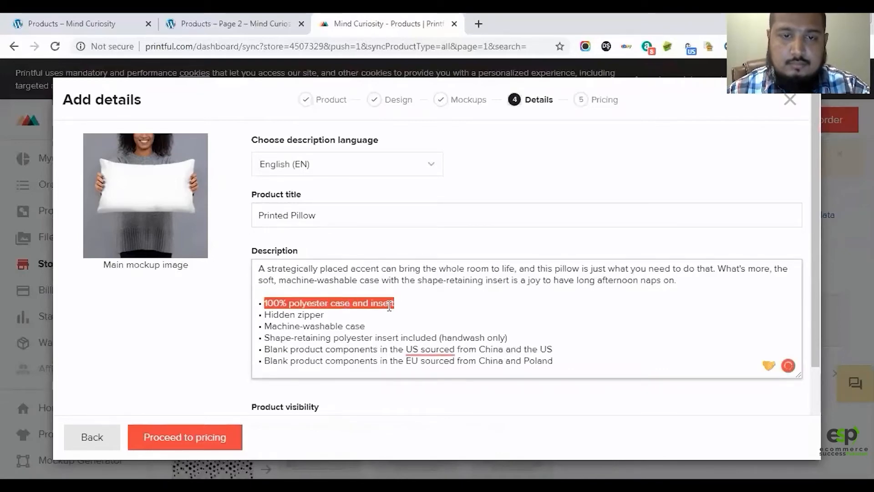
{"action": "left_click", "coordinate": [344, 216]}
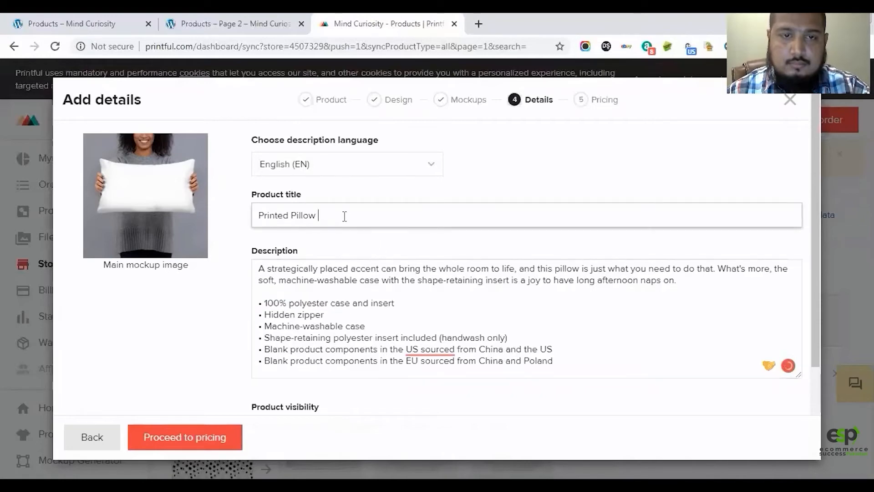
{"action": "key", "text": "ctrl+v"}
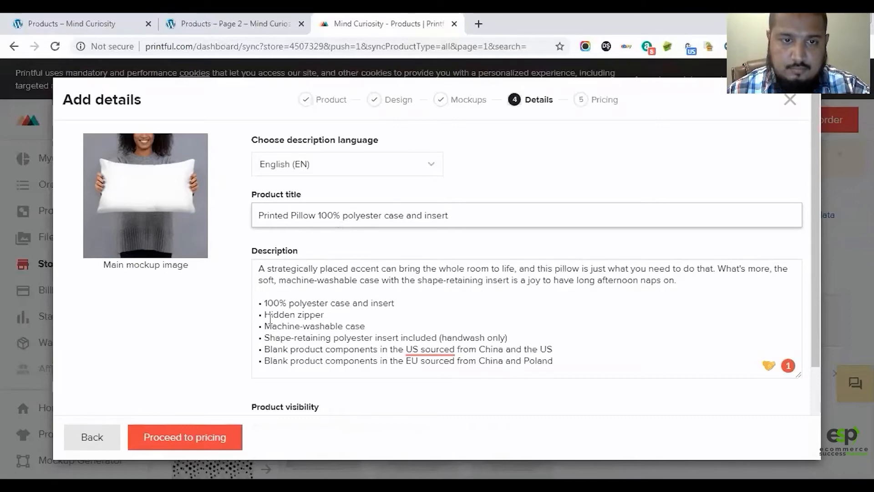
Append "Hidden zipper" and "Machine-washable case" from the description bullets to the product title
{"action": "left_click_drag", "start_coordinate": [270, 319], "coordinate": [313, 317]}
{"action": "key", "text": "ctrl+c"}
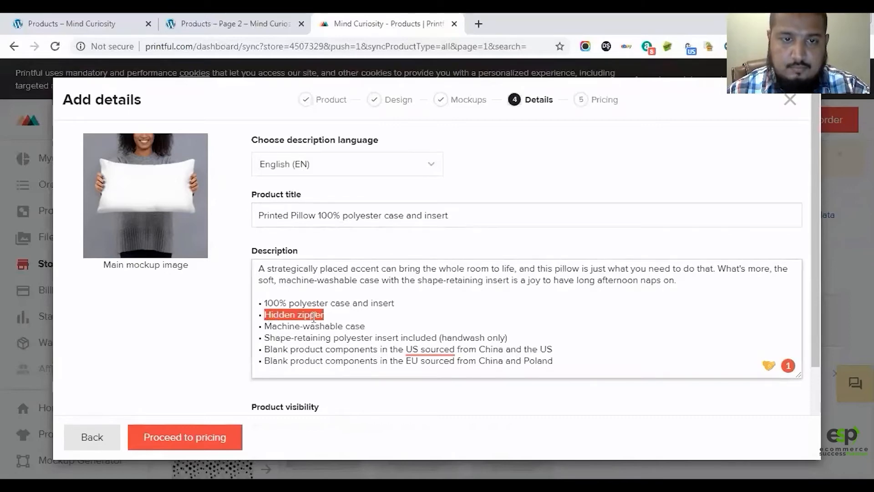
{"action": "left_click", "coordinate": [473, 226]}
{"action": "key", "text": "ctrl+v"}
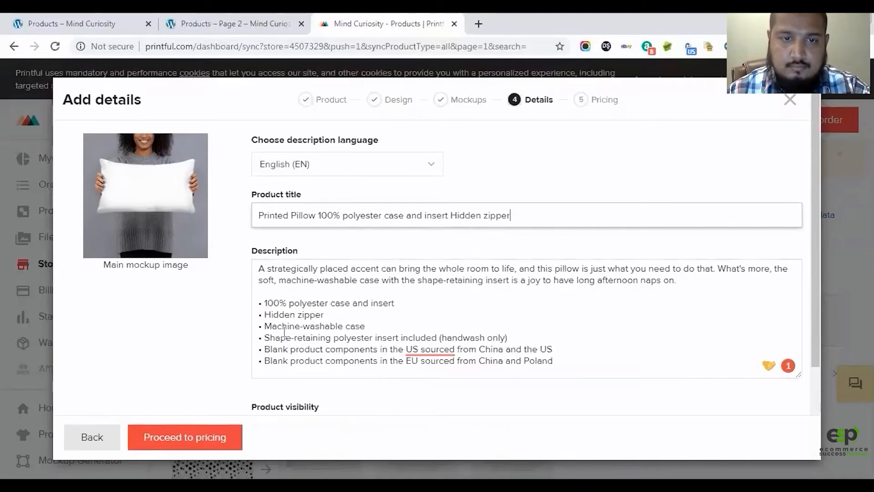
{"action": "left_click_drag", "start_coordinate": [265, 327], "coordinate": [366, 329]}
{"action": "key", "text": "ctrl+c"}
{"action": "left_click", "coordinate": [525, 225]}
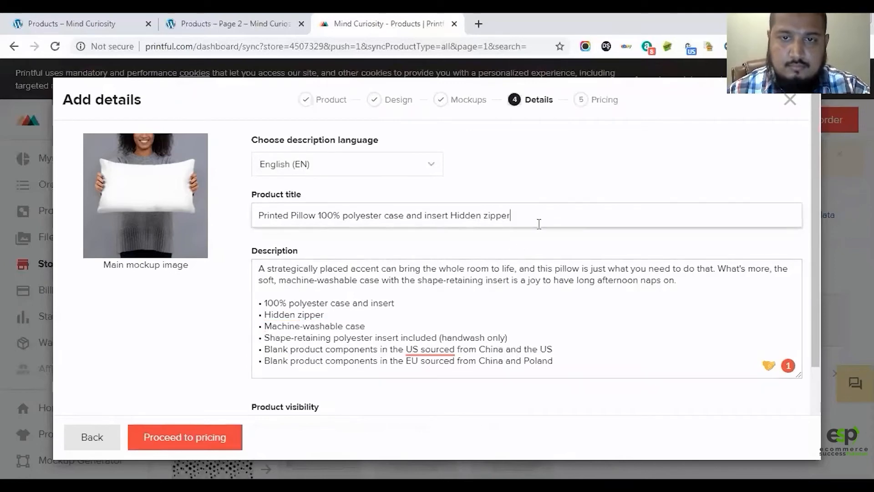
{"action": "key", "text": "ctrl+v"}
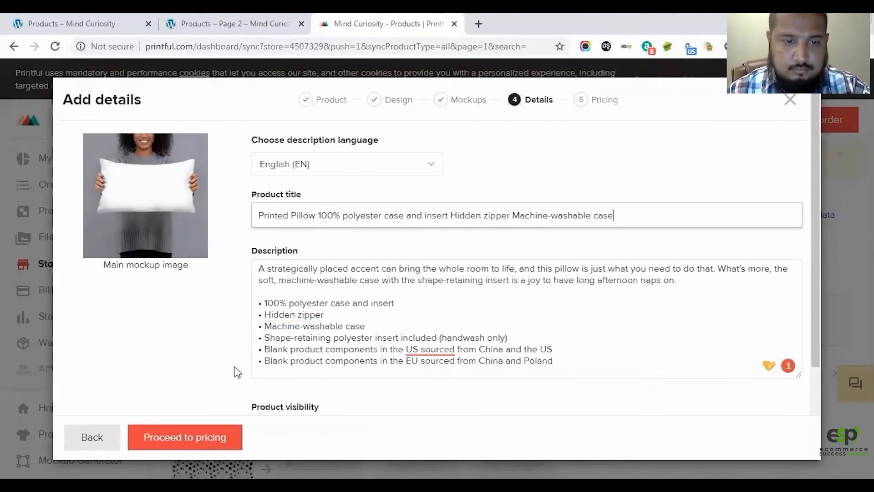
Proceed to pricing and set the retail price of the 20×12 pillow to $25.99
{"action": "scroll", "coordinate": [373, 336], "scroll_direction": "down", "scroll_amount": 3}
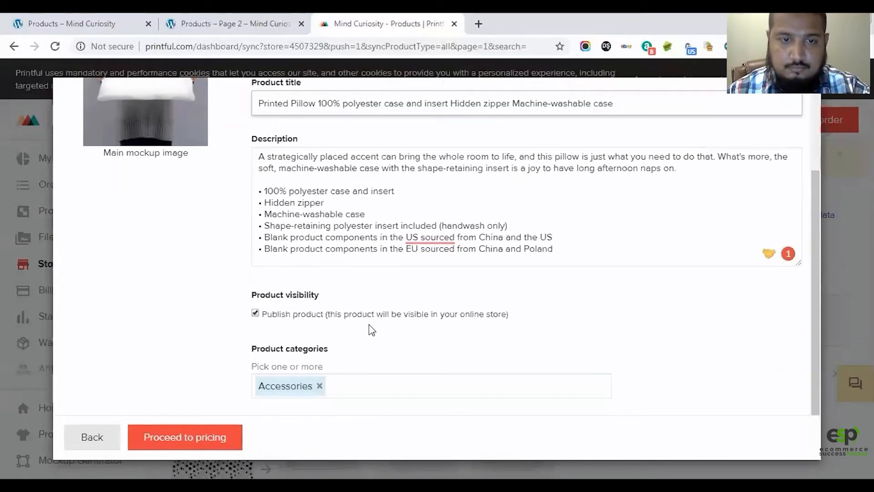
{"action": "left_click", "coordinate": [191, 444]}
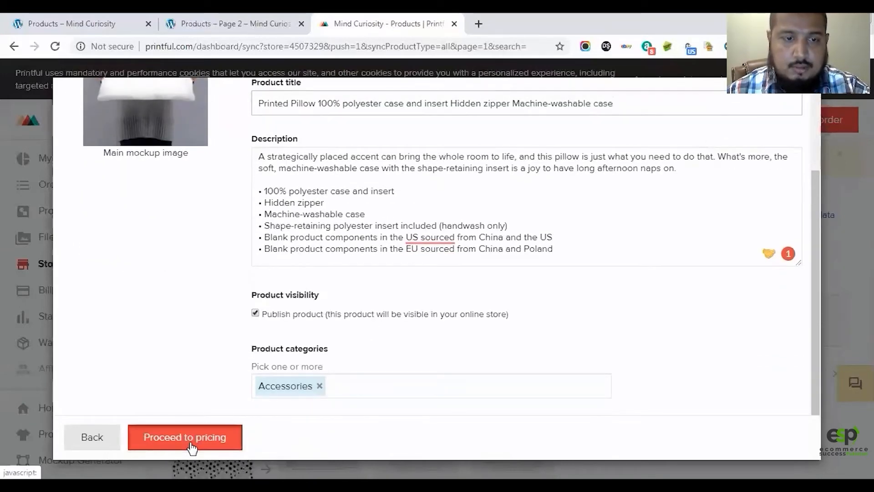
{"action": "scroll", "coordinate": [528, 291], "scroll_direction": "down", "scroll_amount": 1}
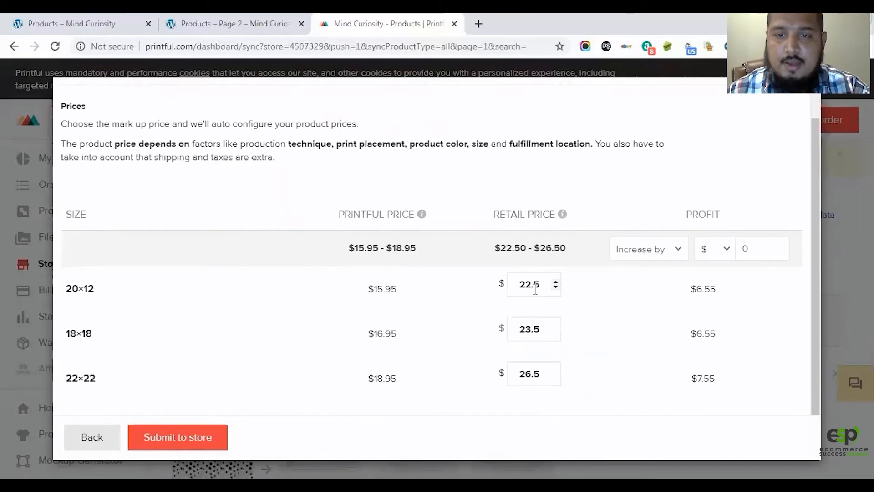
{"action": "left_click", "coordinate": [535, 289]}
{"action": "key", "text": "ctrl+a"}
{"action": "type", "text": "25"}
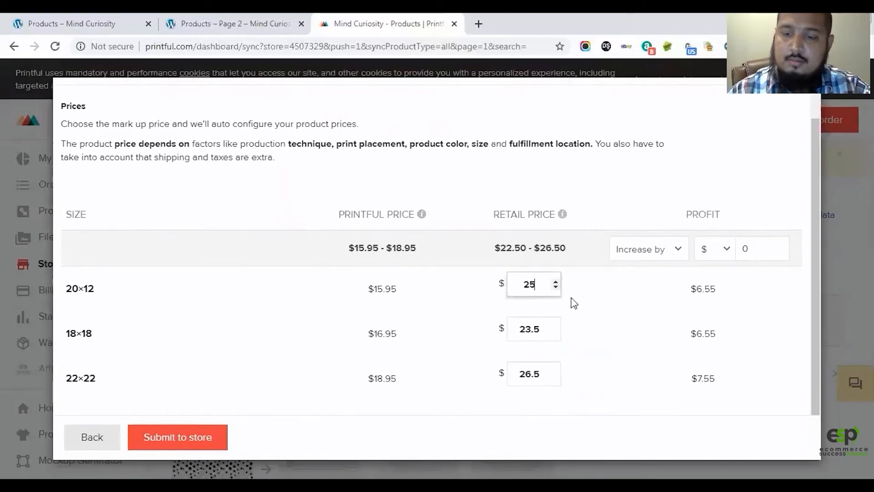
{"action": "type", "text": ".99"}
Copy the 20×12 retail price to the 18×18 pillow and adjust it to $26.99
{"action": "key", "text": "ctrl+a"}
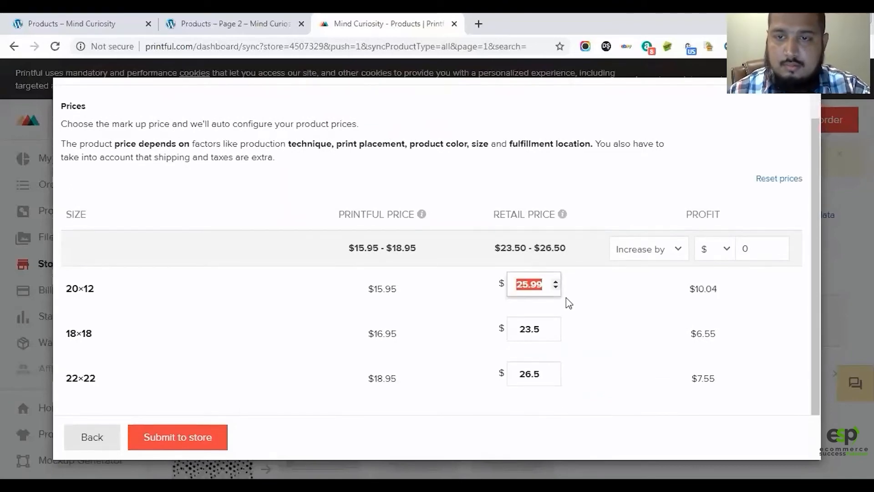
{"action": "key", "text": "ctrl+c"}
{"action": "left_click", "coordinate": [542, 328]}
{"action": "key", "text": "ctrl+a"}
{"action": "key", "text": "ctrl+v"}
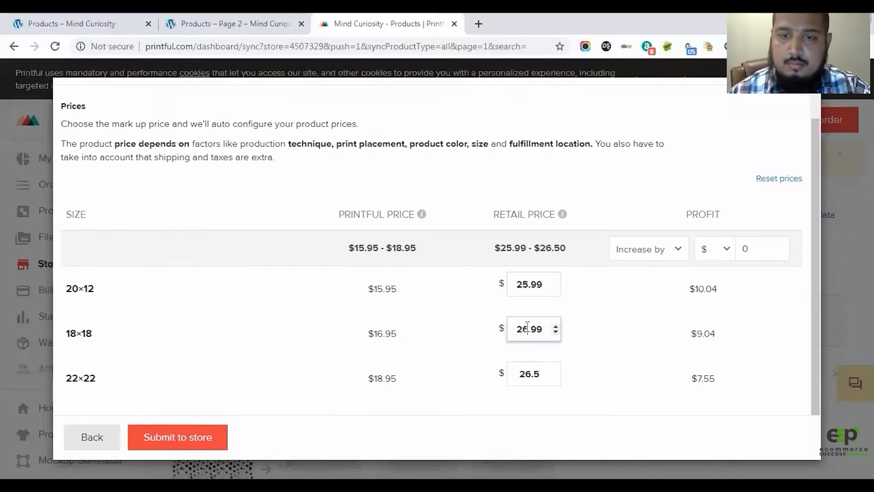
Set the retail price of the 22×22 pillow to $29.99 and submit the product to the store
{"action": "left_click", "coordinate": [531, 378]}
{"action": "key", "text": "ctrl+a"}
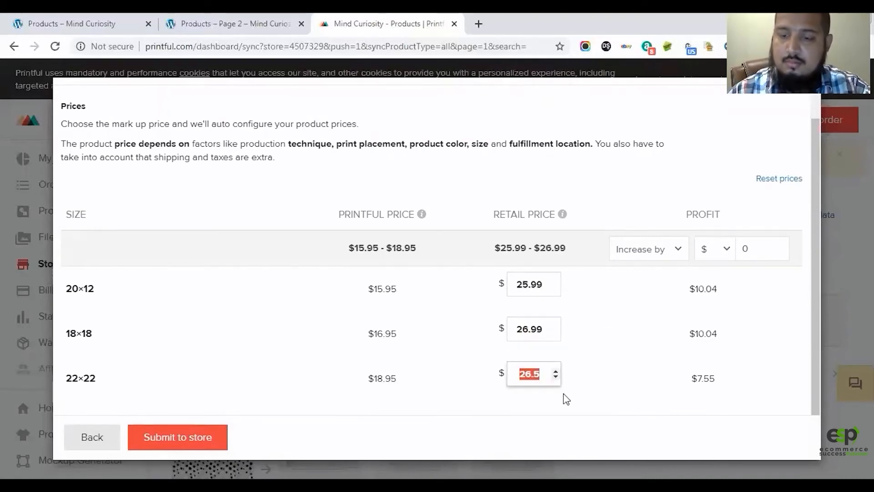
{"action": "type", "text": "29."}
{"action": "left_click", "coordinate": [567, 411]}
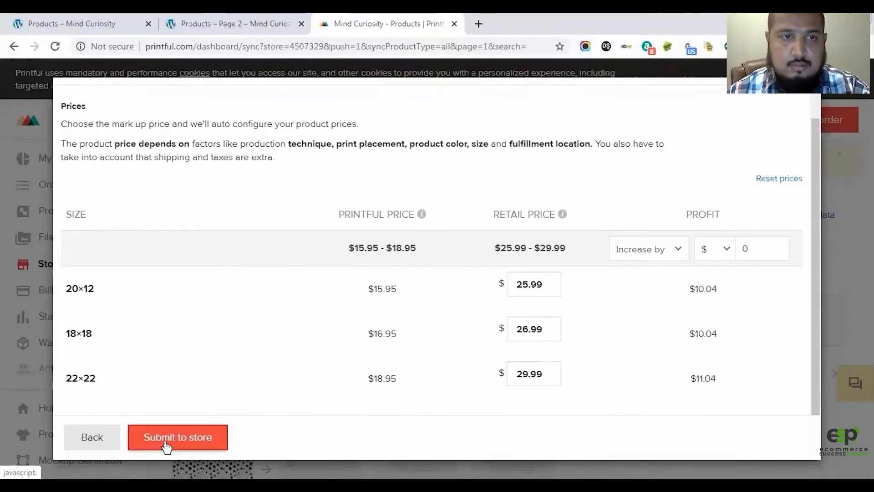
{"action": "left_click", "coordinate": [166, 445]}
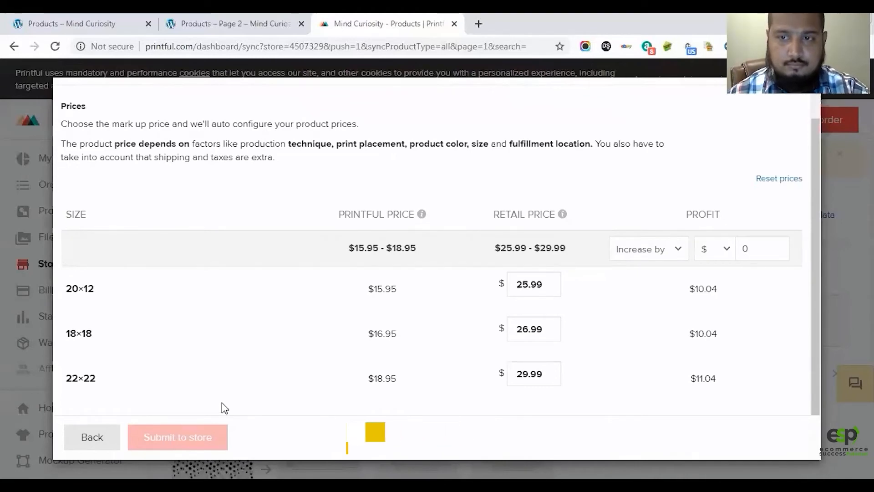
Check the new pillow's upload progress in the store's product list
{"action": "scroll", "coordinate": [281, 331], "scroll_direction": "up", "scroll_amount": 2}
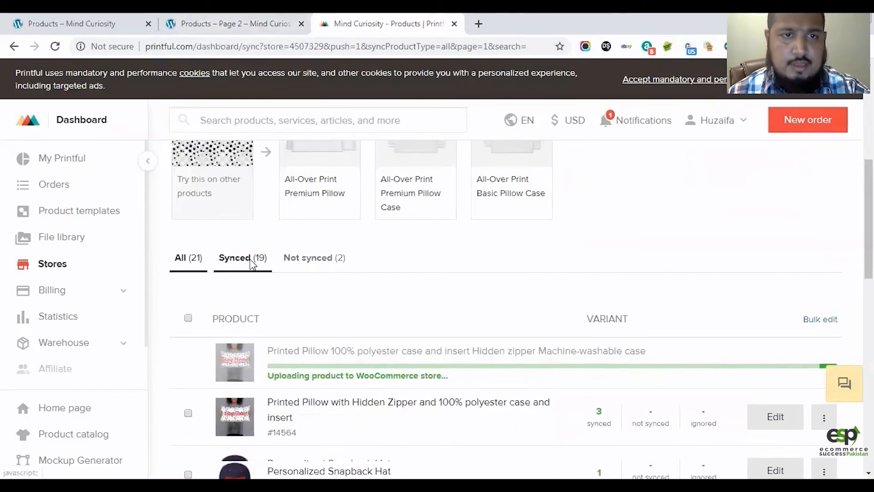
{"action": "scroll", "coordinate": [253, 264], "scroll_direction": "up", "scroll_amount": 4}
{"action": "scroll", "coordinate": [245, 257], "scroll_direction": "down", "scroll_amount": 7}
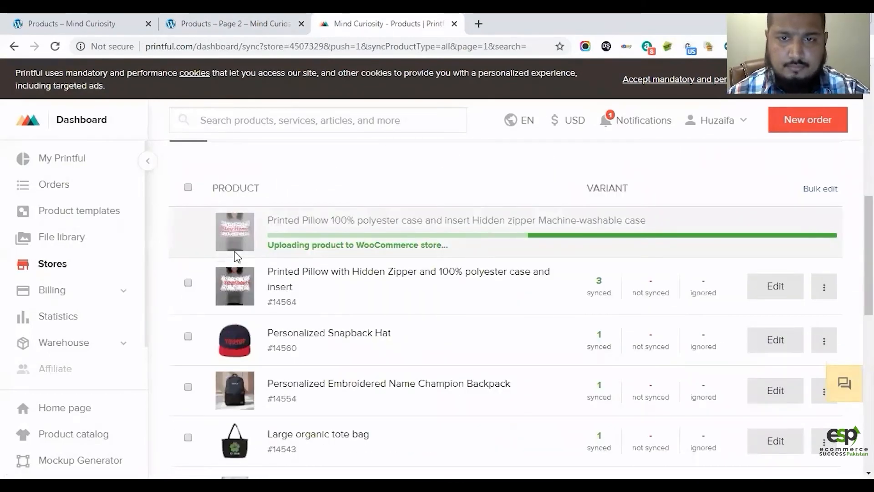
{"action": "scroll", "coordinate": [231, 236], "scroll_direction": "up", "scroll_amount": 5}
{"action": "scroll", "coordinate": [233, 239], "scroll_direction": "down", "scroll_amount": 4}
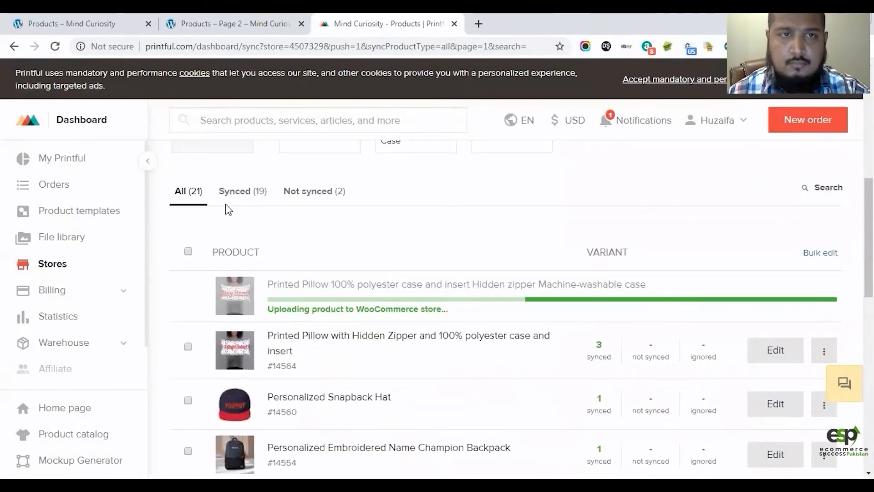
Switch to the Mind Curiosity shop's page 2 and open the new "Stay Home" Printed Pillow product to view its page
{"action": "left_click", "coordinate": [222, 22]}
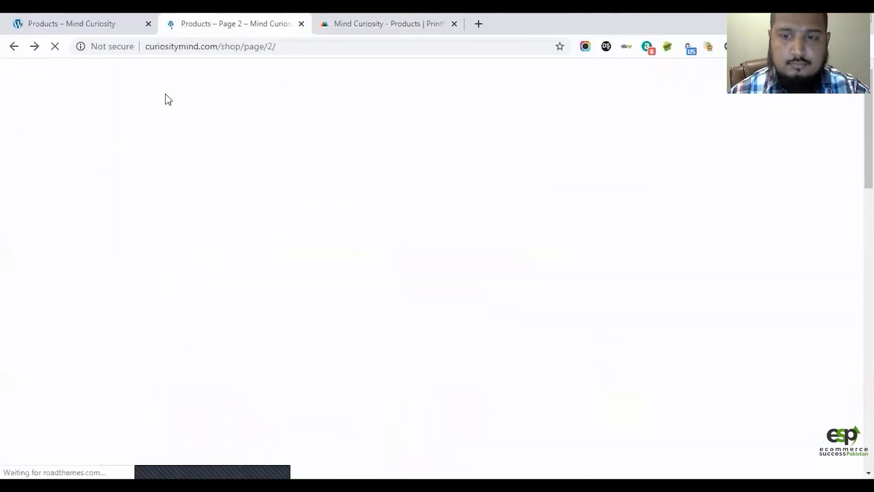
{"action": "scroll", "coordinate": [165, 94], "scroll_direction": "down", "scroll_amount": 3}
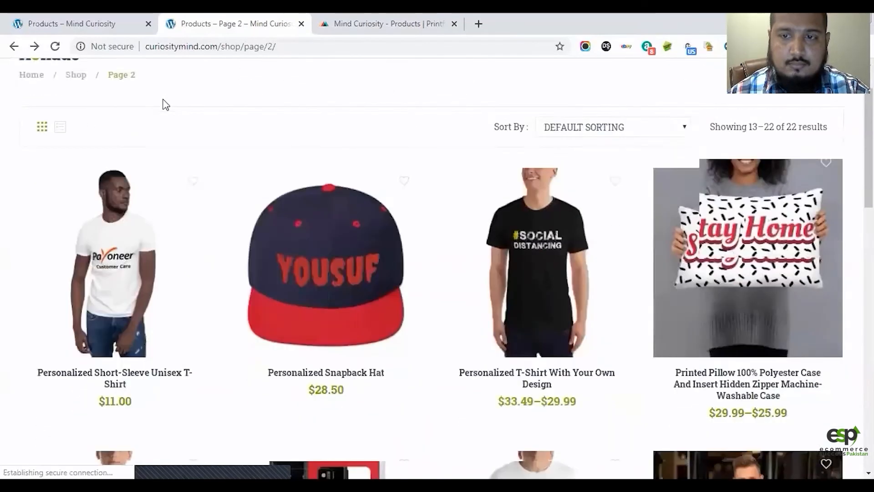
{"action": "scroll", "coordinate": [728, 339], "scroll_direction": "up", "scroll_amount": 1}
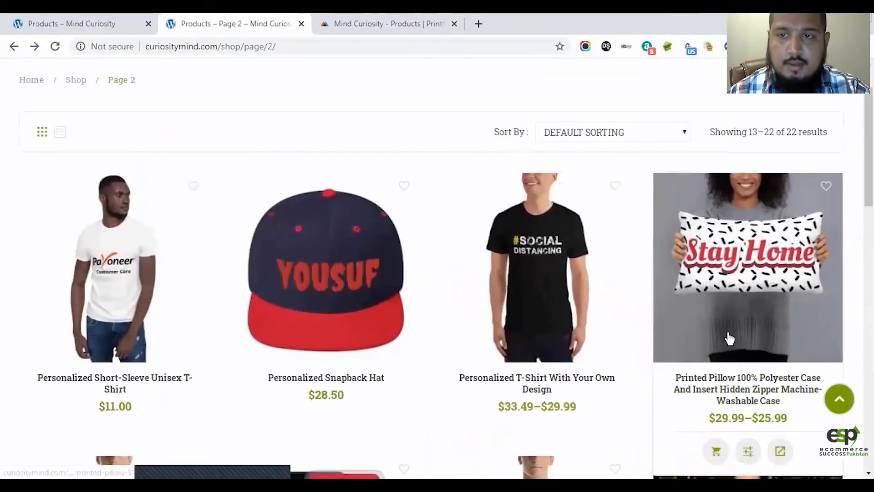
{"action": "left_click", "coordinate": [727, 339]}
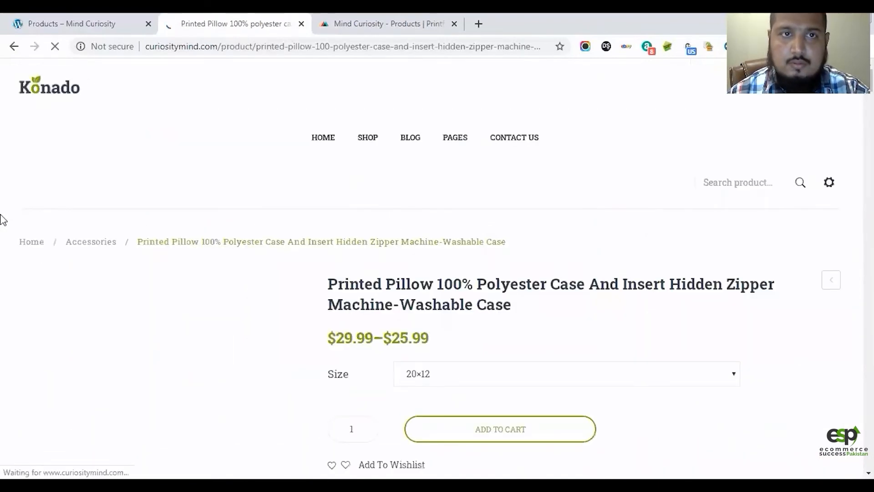
{"action": "scroll", "coordinate": [3, 219], "scroll_direction": "down", "scroll_amount": 6}
{"action": "scroll", "coordinate": [2, 211], "scroll_direction": "up", "scroll_amount": 5}
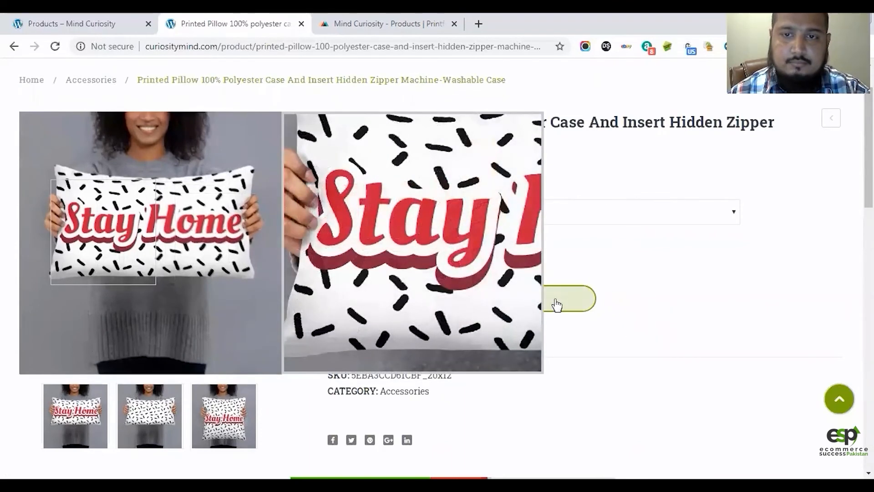
Preview the pillow's 18×18, 22×22 and 20×12 size options on the product page
{"action": "left_click", "coordinate": [586, 218]}
{"action": "left_click", "coordinate": [534, 258]}
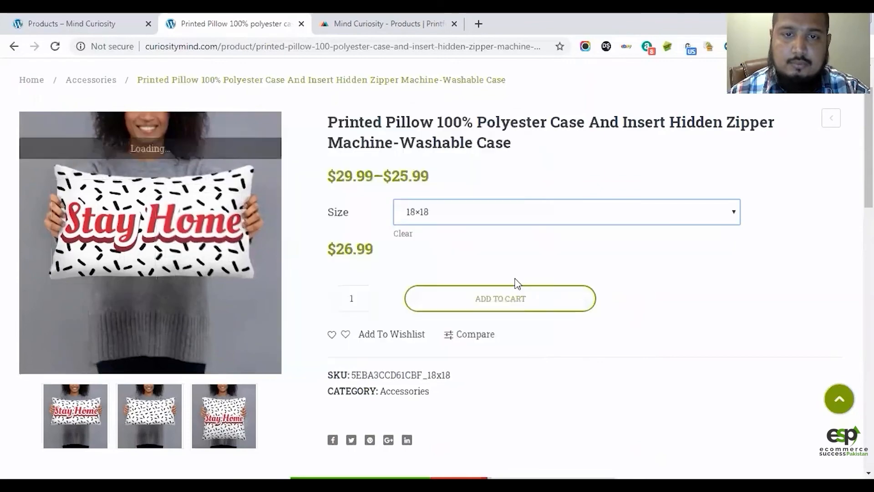
{"action": "left_click", "coordinate": [505, 222]}
{"action": "left_click", "coordinate": [492, 269]}
{"action": "left_click", "coordinate": [487, 210]}
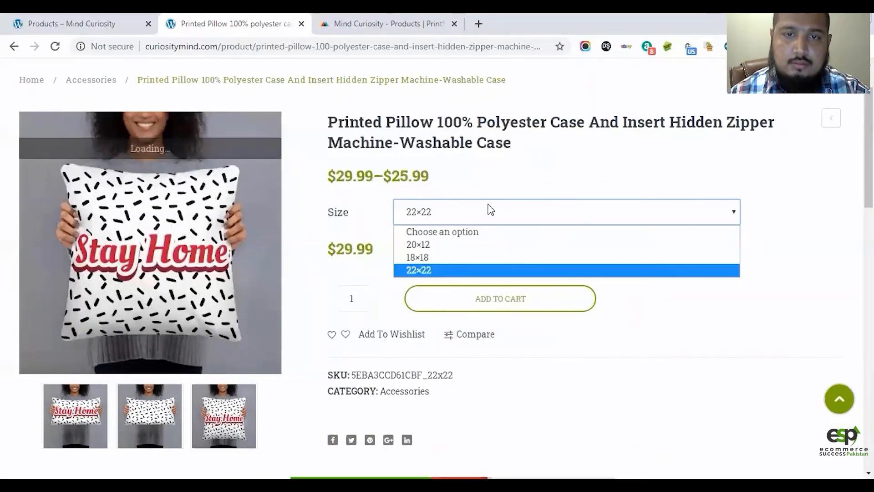
{"action": "left_click", "coordinate": [475, 249]}
Read the pillow's description on the product page and switch back to the Printful store products
{"action": "scroll", "coordinate": [501, 322], "scroll_direction": "down", "scroll_amount": 5}
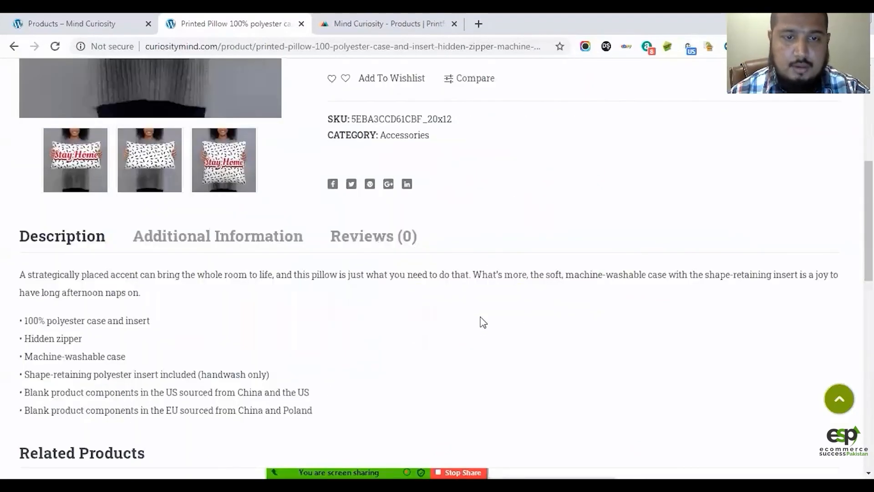
{"action": "scroll", "coordinate": [483, 323], "scroll_direction": "up", "scroll_amount": 7}
{"action": "left_click", "coordinate": [385, 25]}
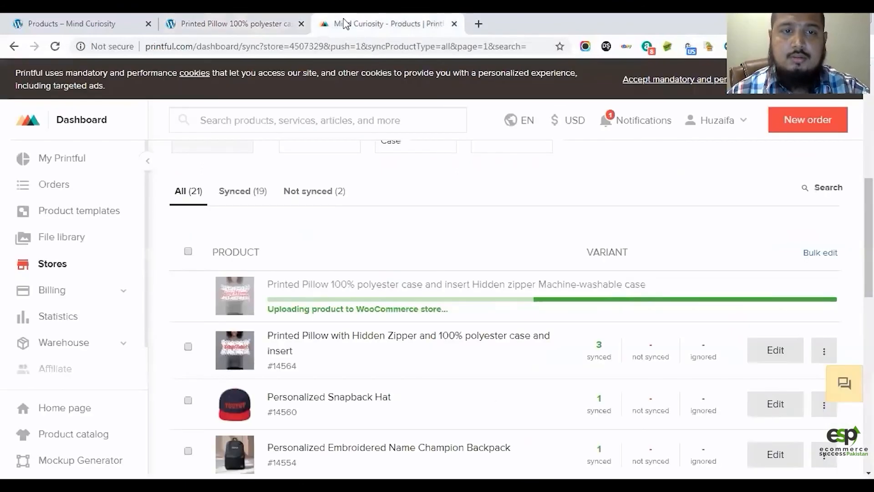